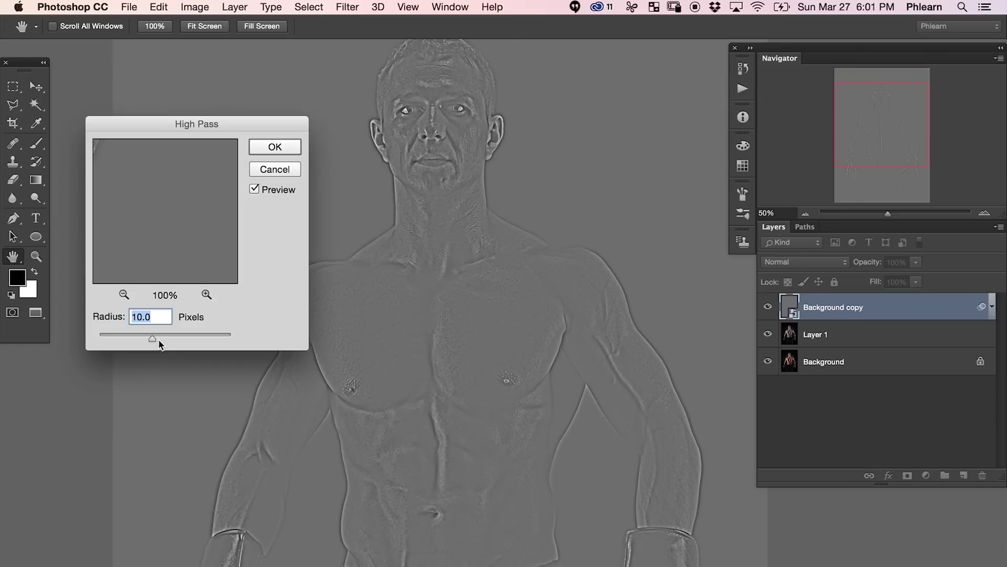
Apply the High Pass filter to the Background copy layer with a radius of 10 pixels.
click(274, 147)
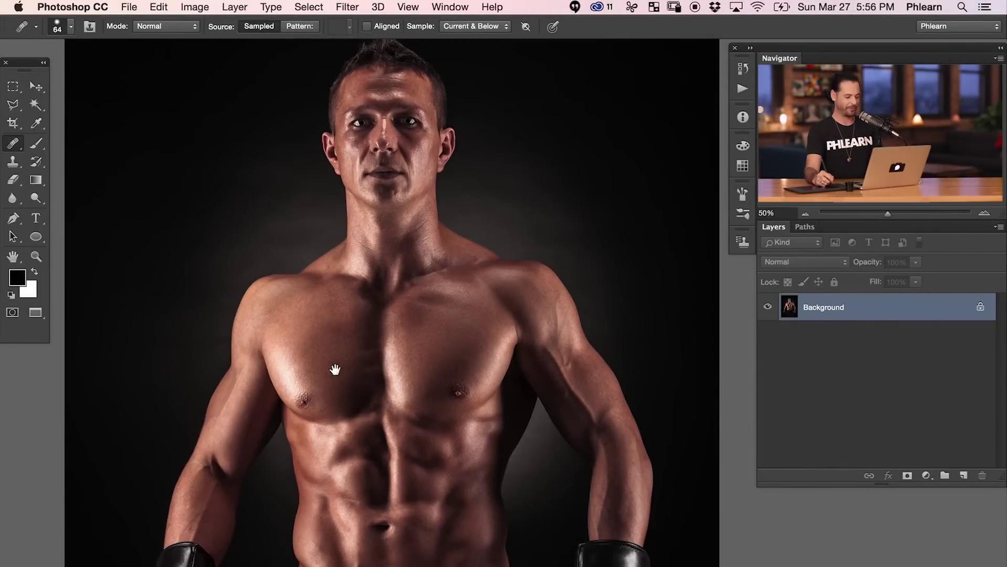
Examine the man's upper body, his face and eyes up close at 200%, and the overall photo again.
drag(352, 460, 370, 433)
drag(369, 349, 364, 347)
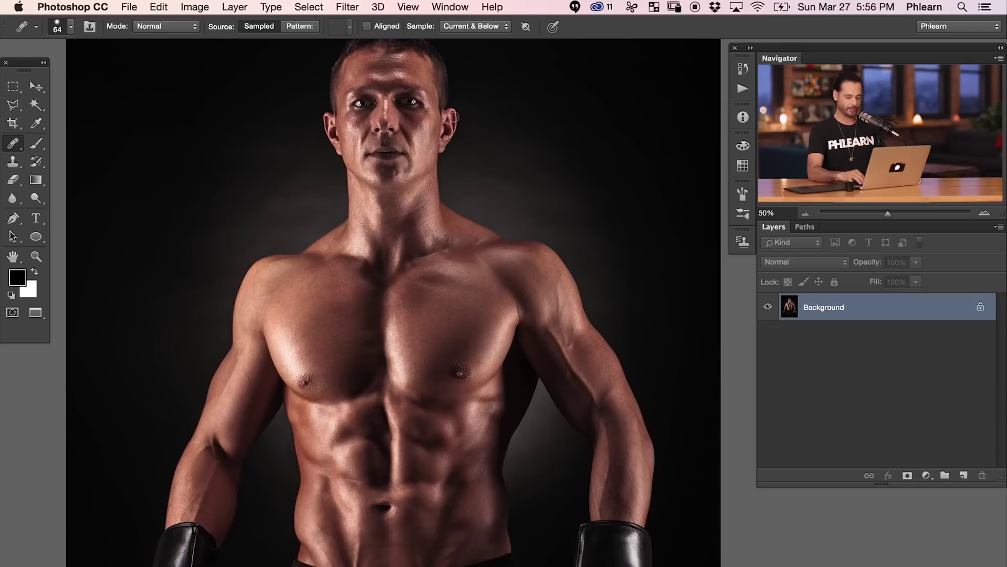
key(super+equal)
key(super+equal)
key(super+equal)
mouse_move(240, 184)
mouse_down()
mouse_move(309, 208)
mouse_move(382, 352)
mouse_move(420, 504)
mouse_up()
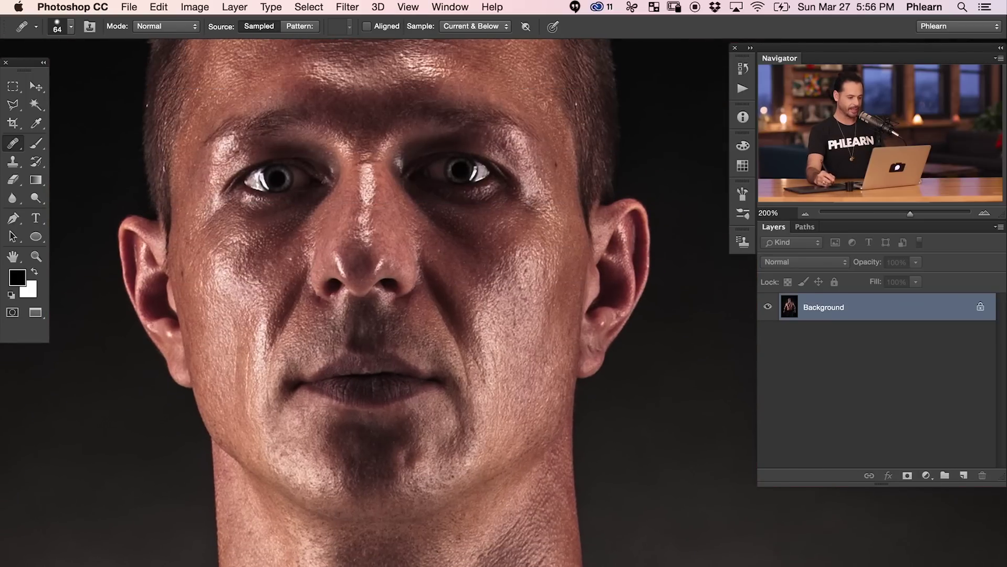
drag(270, 179, 265, 177)
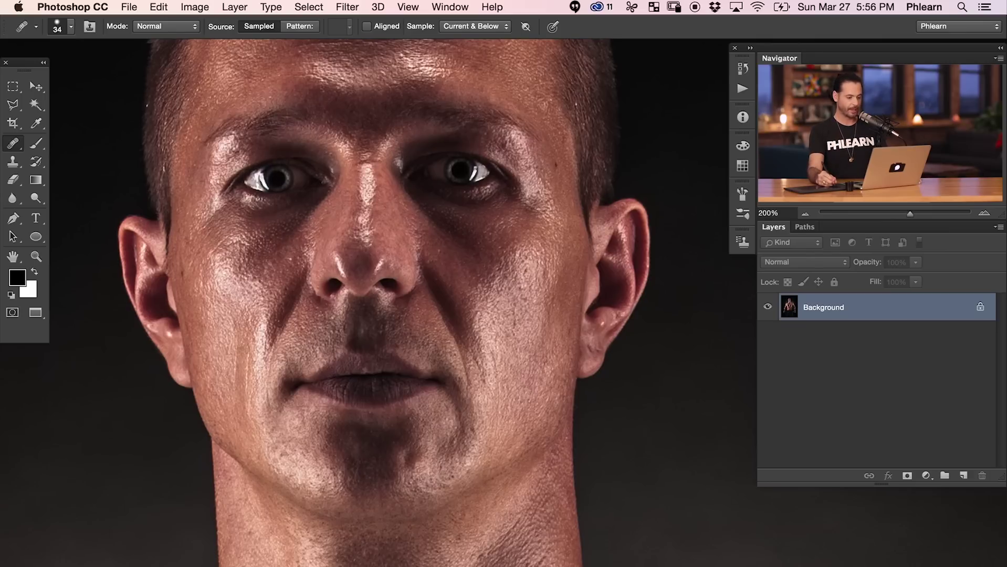
key(super+minus)
key(super+minus)
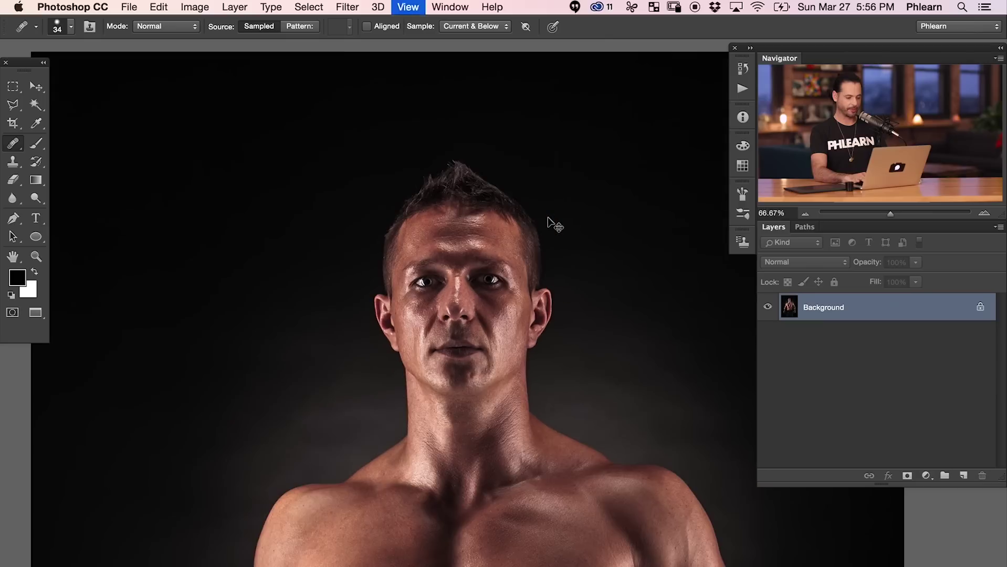
key(super+minus)
drag(584, 489, 485, 320)
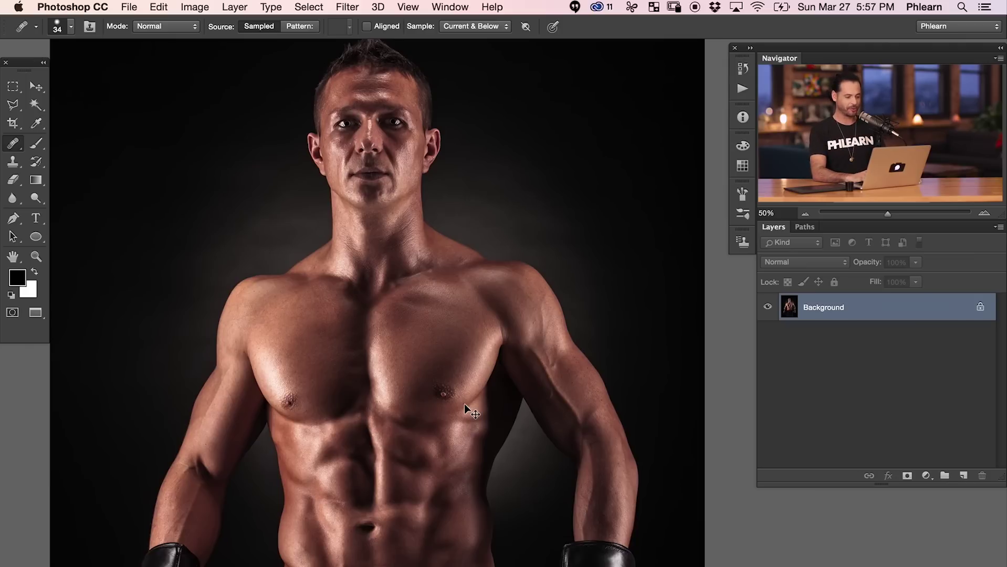
Duplicate the Background layer and set the duplicate's blend mode to Hard Light.
key(super+j)
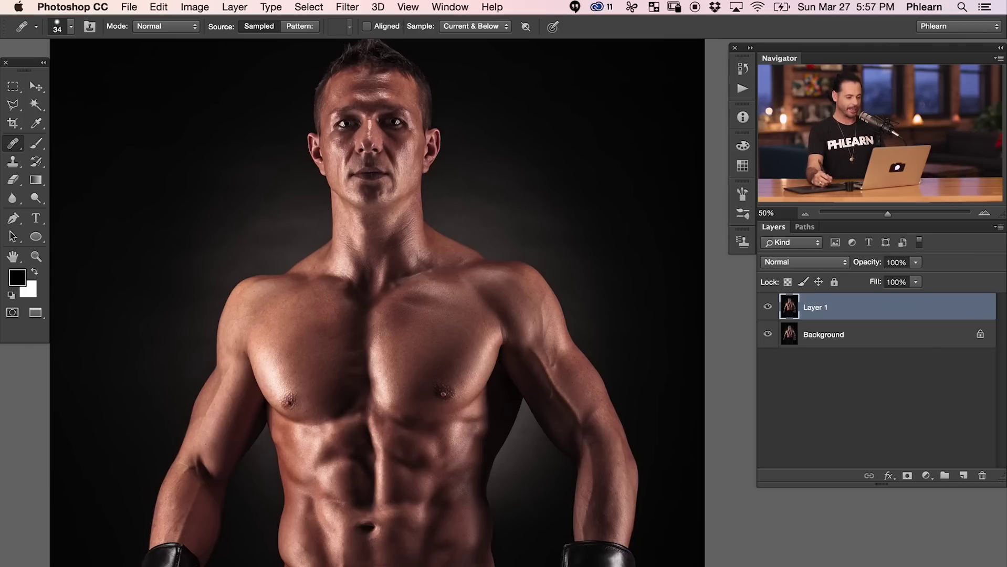
drag(444, 350, 460, 342)
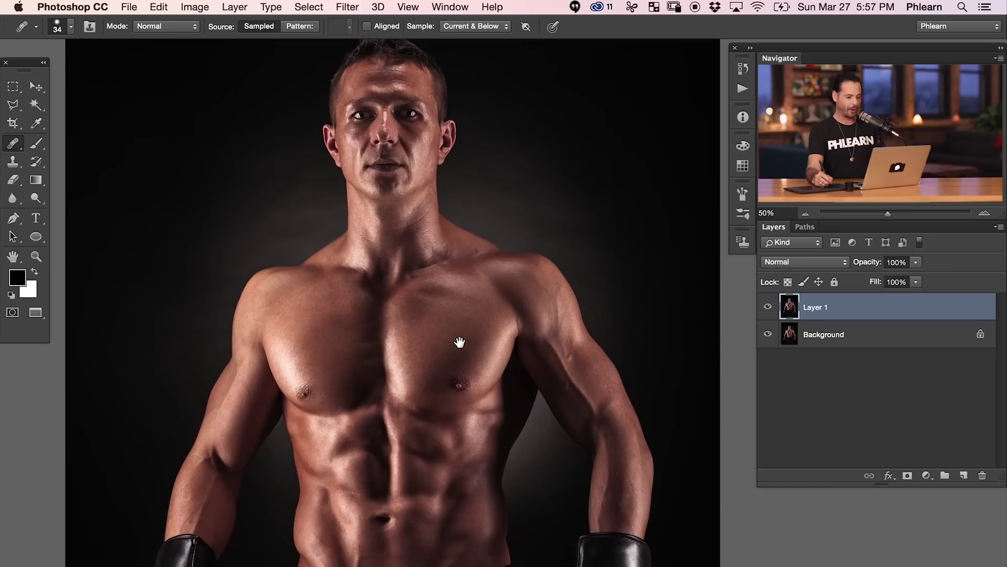
click(784, 265)
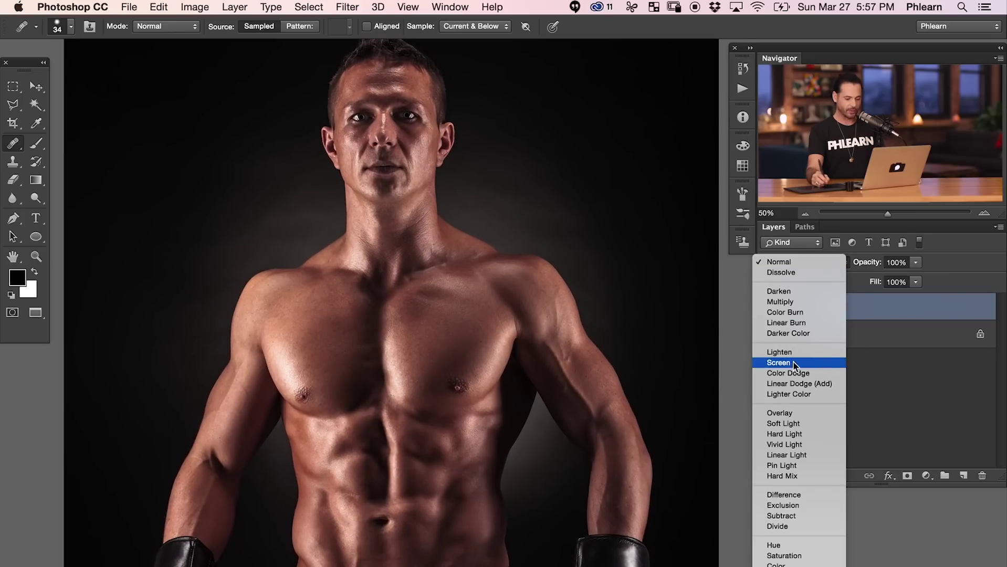
click(800, 436)
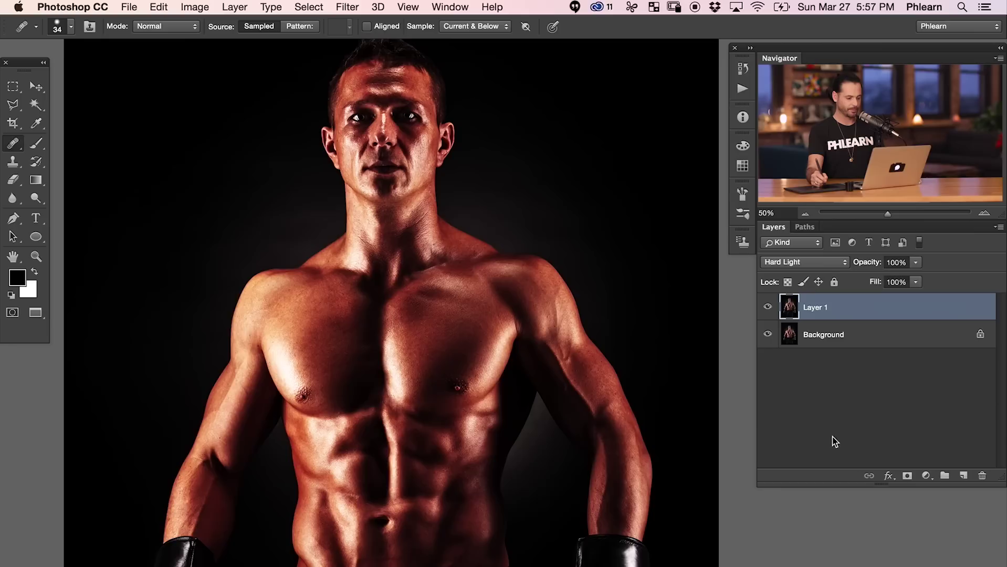
Compare the photo with and without the Hard Light layer by toggling the layer's visibility.
click(767, 307)
click(768, 308)
click(768, 308)
click(767, 308)
click(768, 308)
click(767, 307)
mouse_move(484, 435)
mouse_down()
mouse_move(489, 411)
mouse_move(488, 451)
mouse_up()
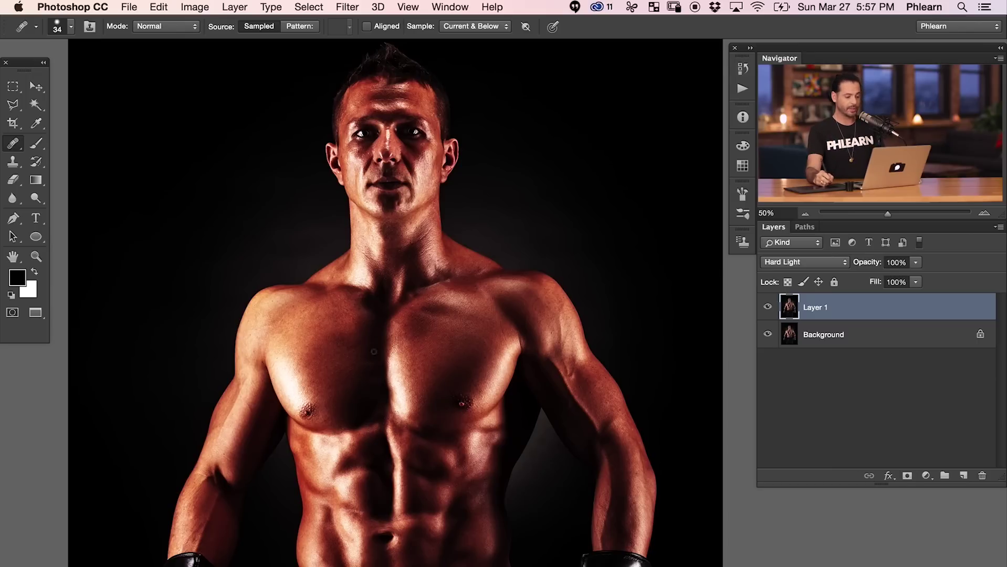
scroll(387, 397, down, 1)
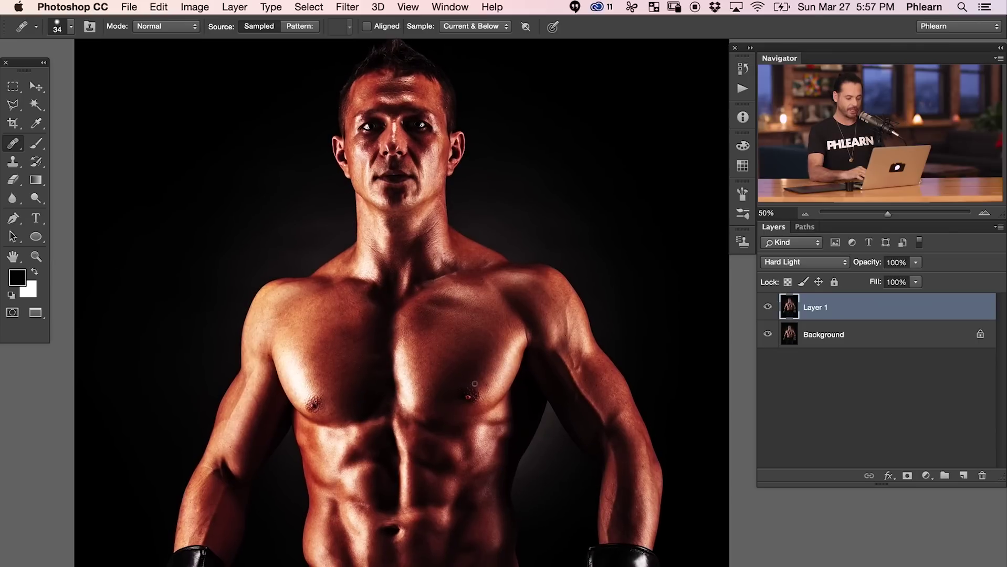
key(super+u)
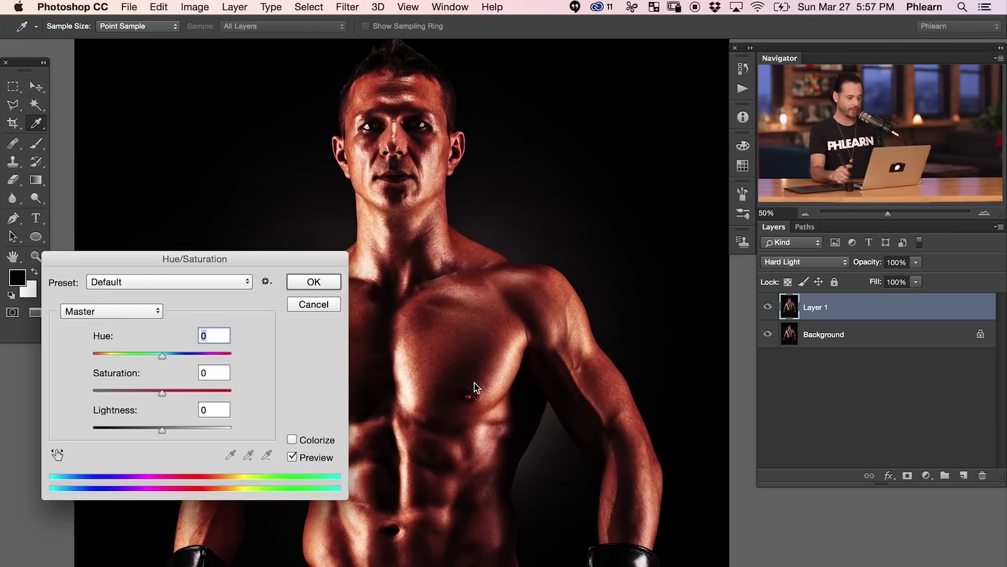
scroll(409, 253, left, 1)
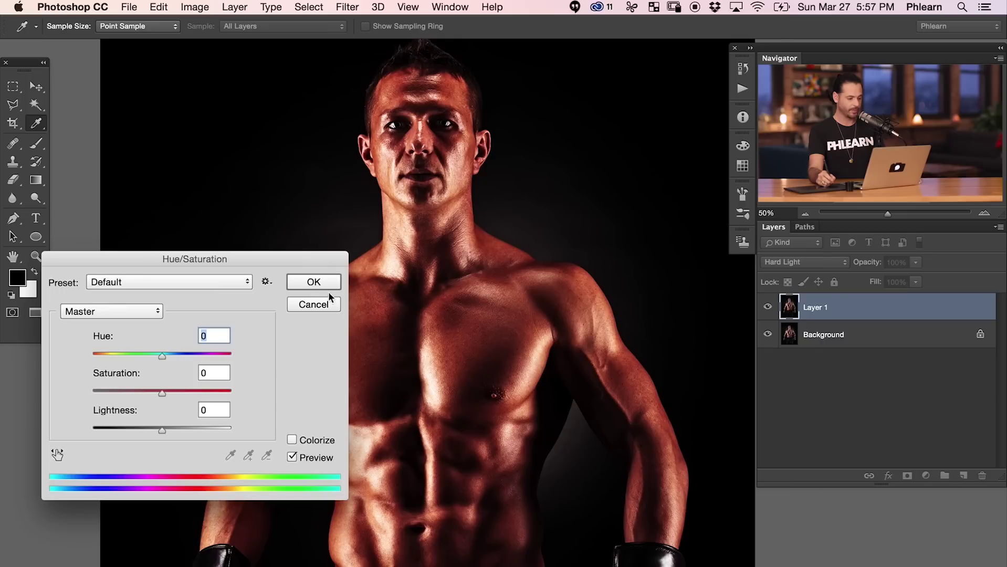
click(313, 304)
Apply a Hue/Saturation adjustment to Layer 1 with the saturation set to -70.
click(159, 6)
mouse_move(195, 6)
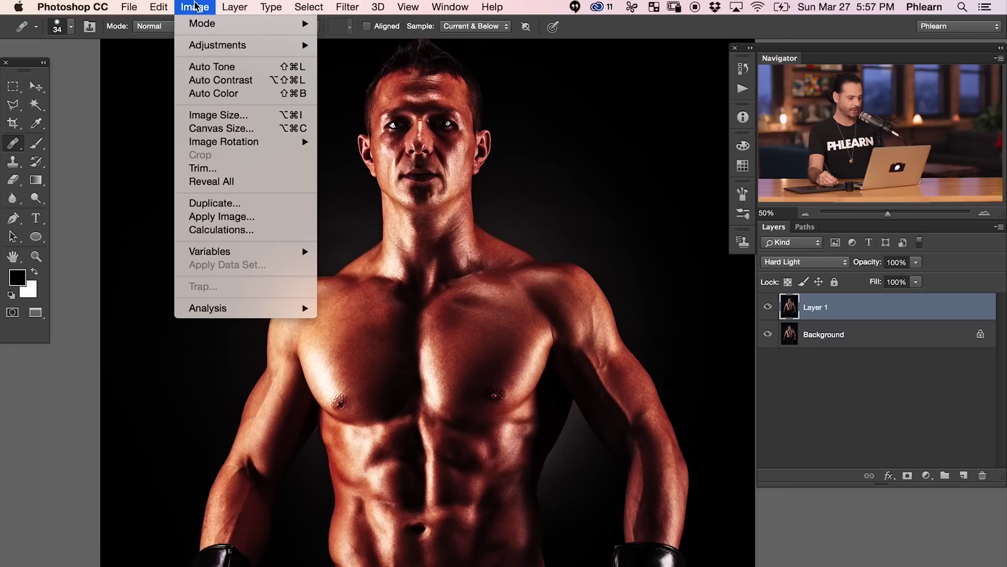
mouse_move(226, 48)
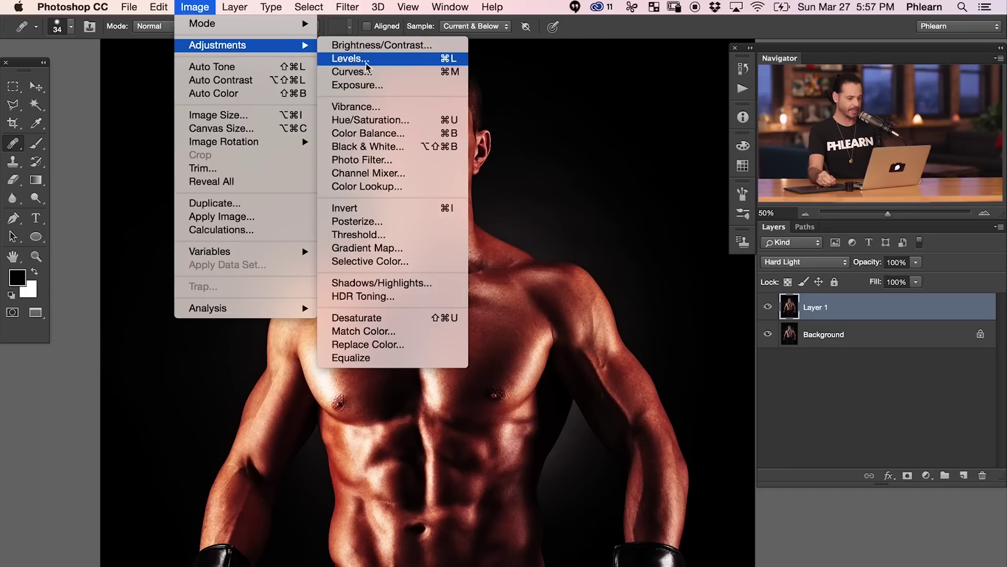
click(429, 124)
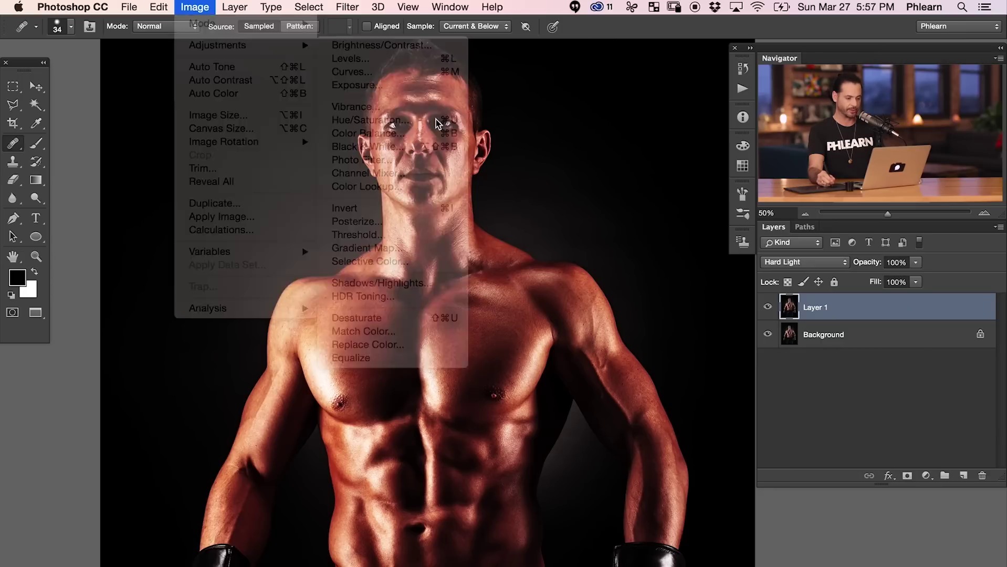
drag(348, 225, 389, 211)
drag(310, 257, 319, 148)
drag(171, 283, 120, 279)
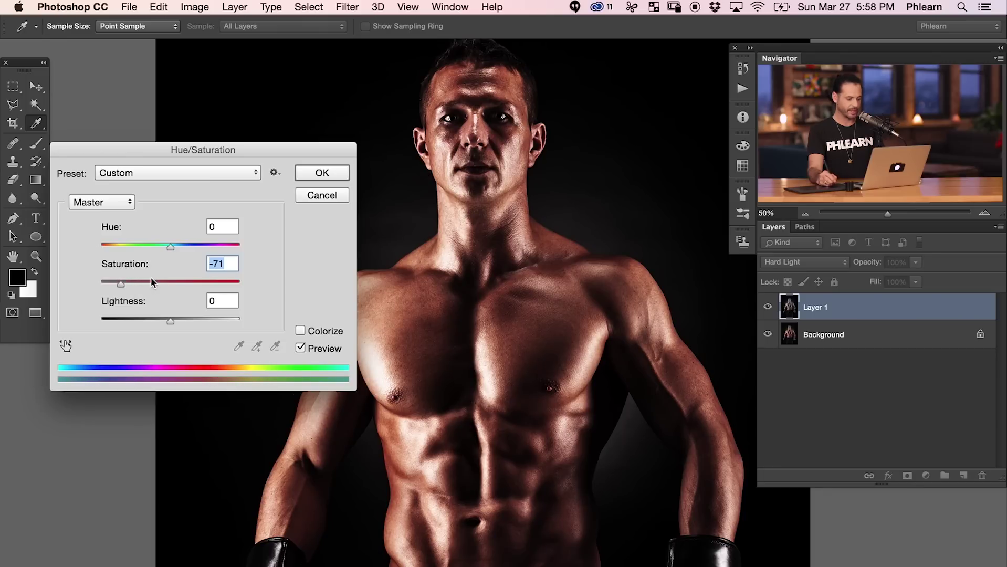
text(-70)
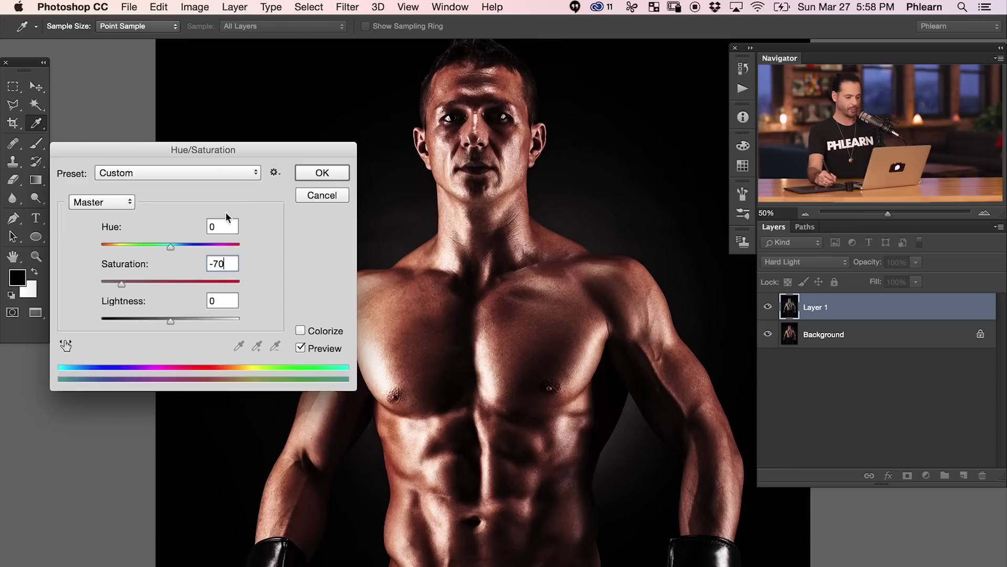
click(323, 173)
key(j)
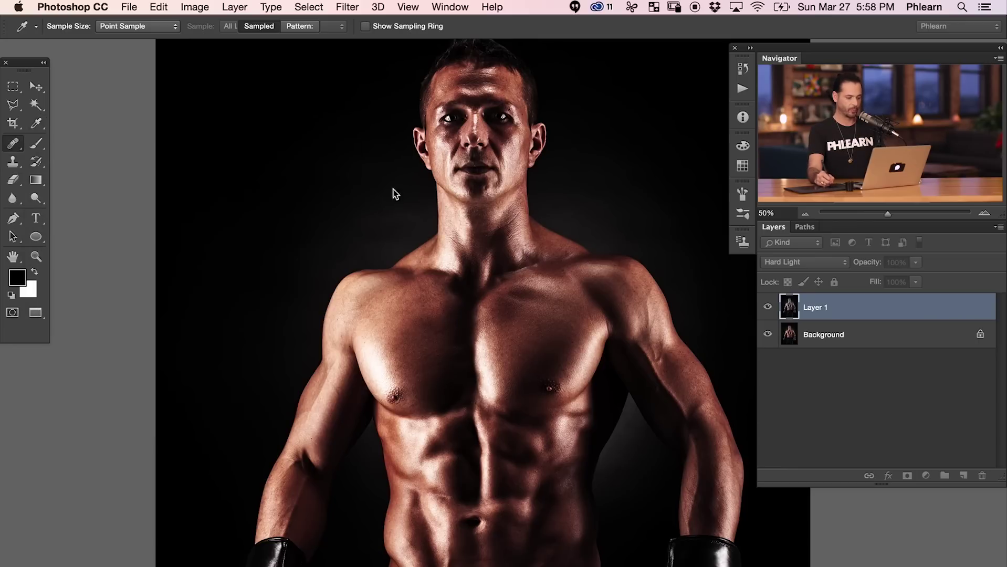
Compare the photo with and without the desaturated Hard Light layer, leaving the layer visible.
drag(558, 363, 510, 341)
click(767, 308)
click(766, 307)
click(767, 309)
click(767, 309)
click(767, 309)
click(767, 309)
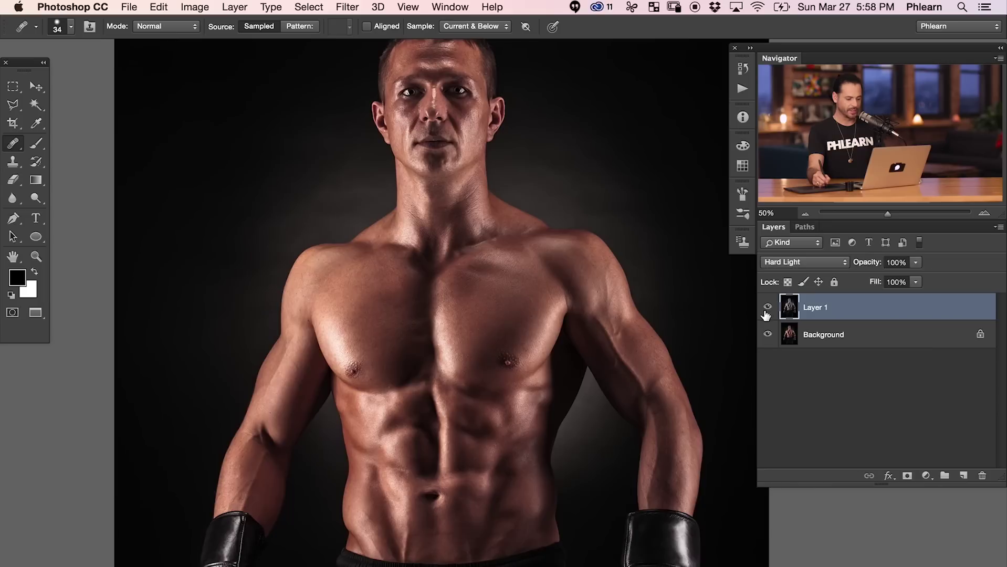
click(767, 309)
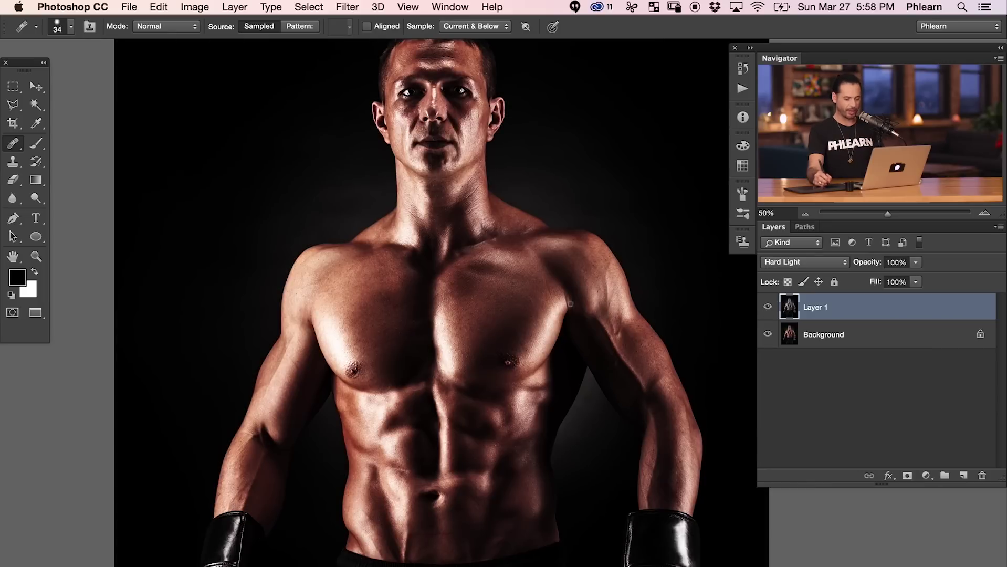
Reduce Layer 1's opacity to 58% and toggle its visibility to compare the effect with the original photo.
drag(860, 269, 841, 269)
click(766, 307)
click(767, 307)
click(766, 307)
click(767, 307)
click(767, 308)
click(767, 308)
click(767, 308)
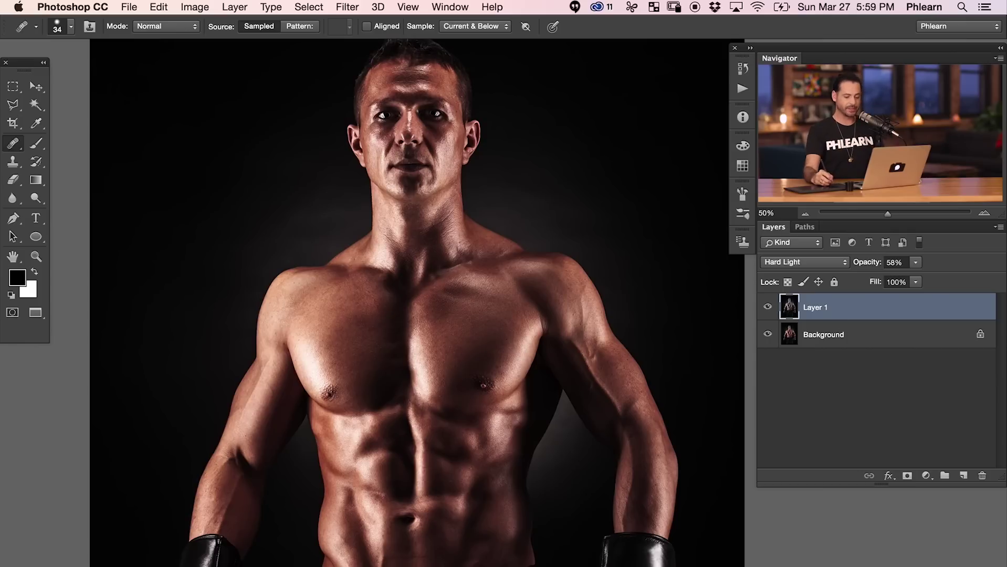
Duplicate the Background layer and move the copy above Layer 1 in the layer stack.
click(864, 337)
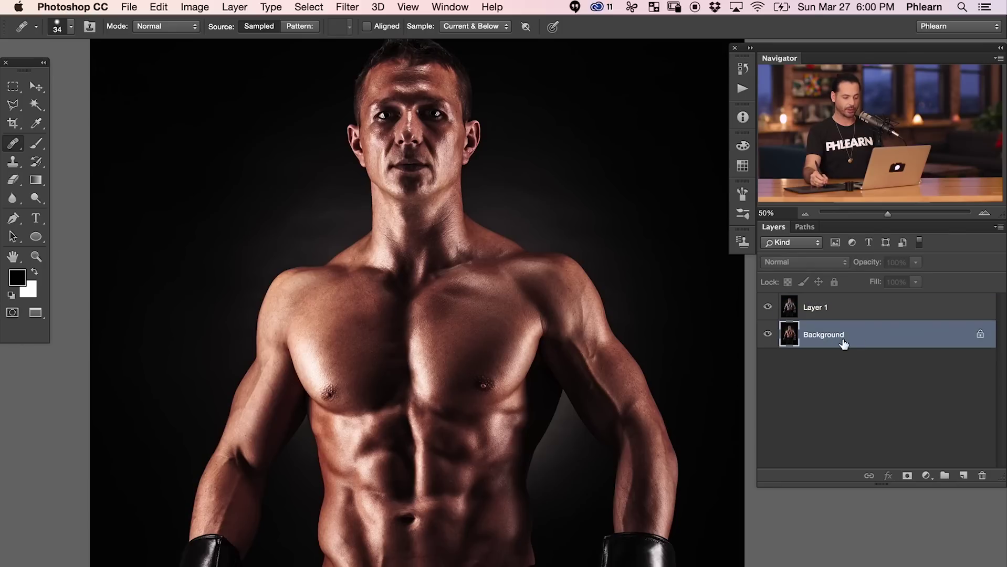
key(super+j)
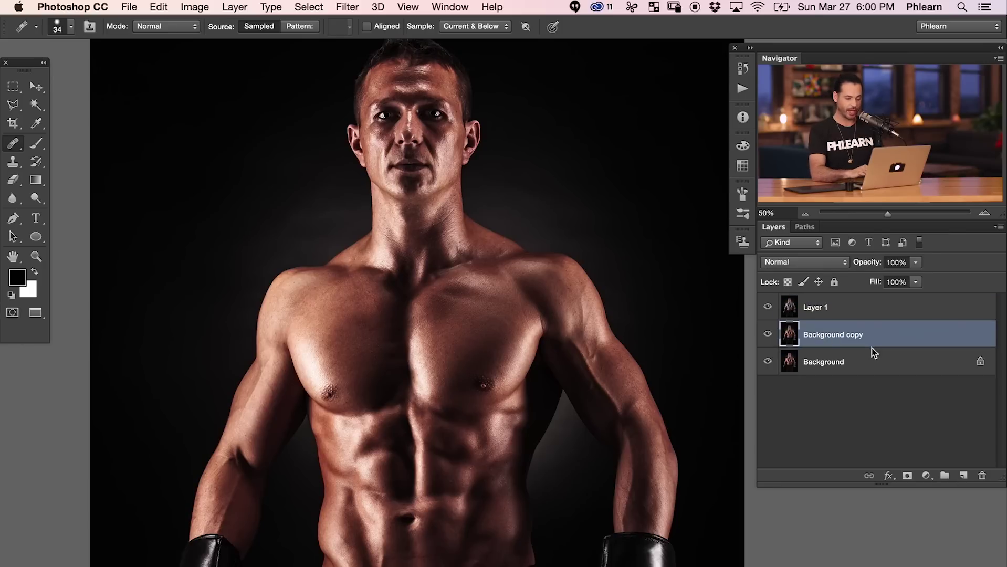
drag(877, 339, 888, 300)
drag(633, 350, 609, 354)
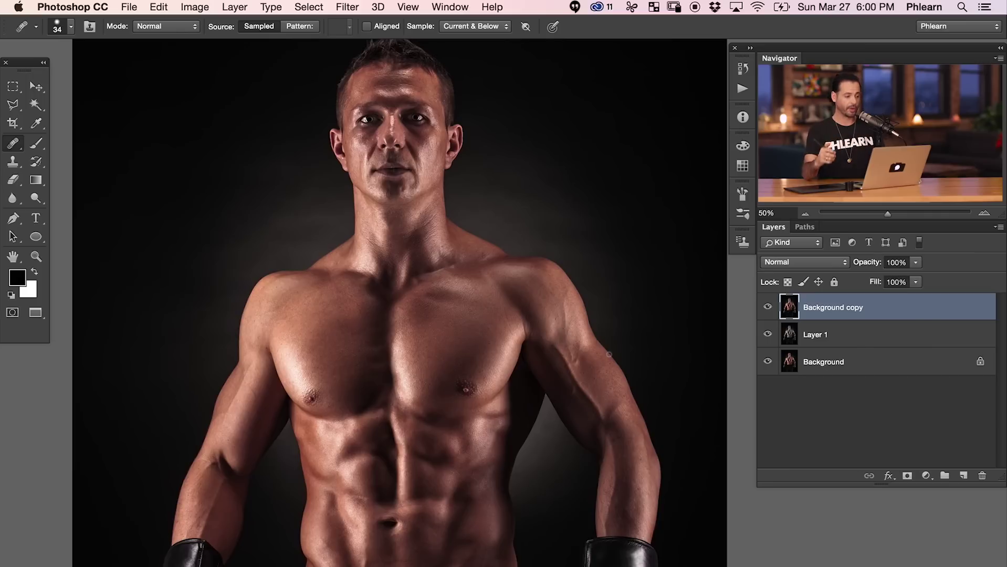
Desaturate the Background copy layer completely and convert it to a smart object.
click(194, 6)
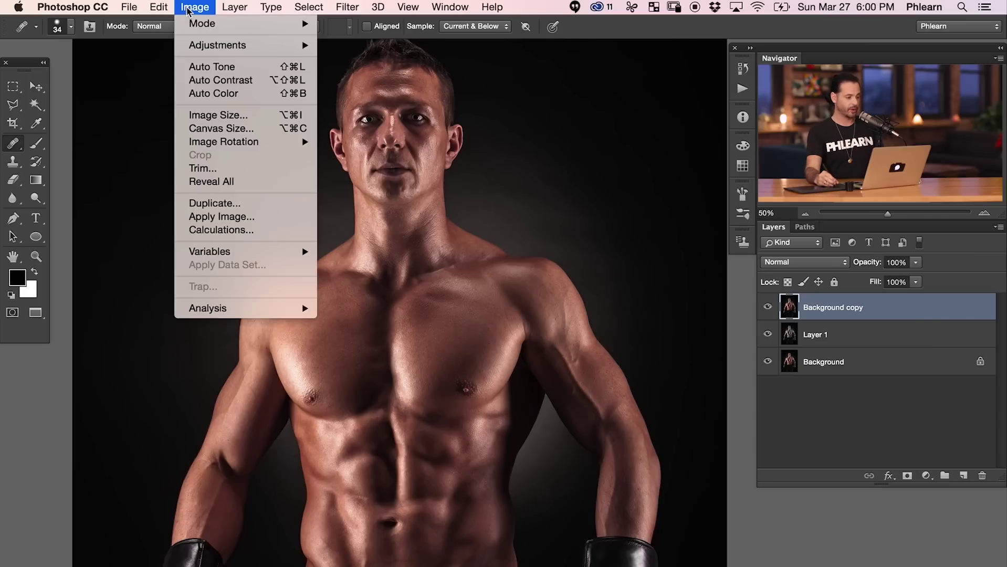
mouse_move(196, 49)
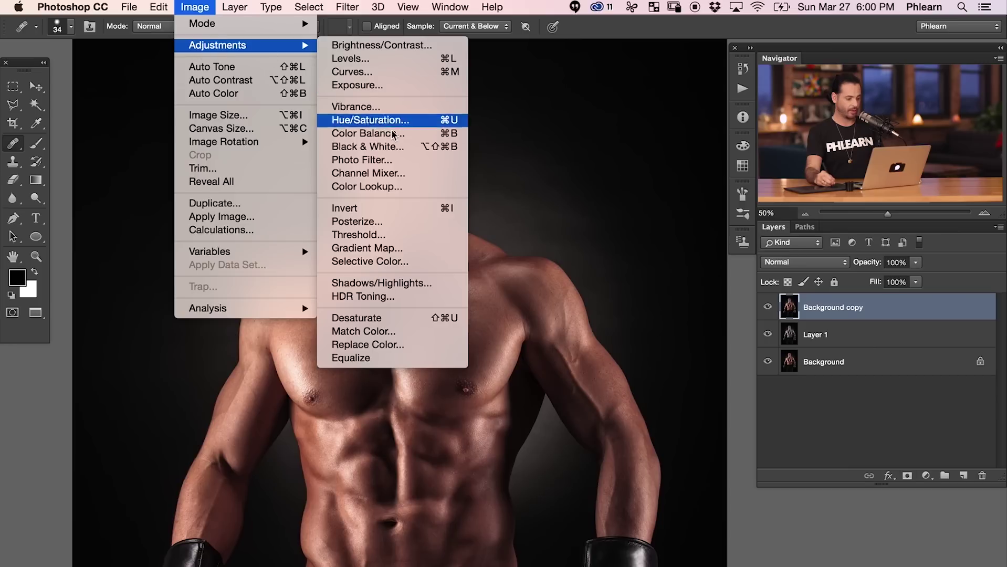
click(394, 322)
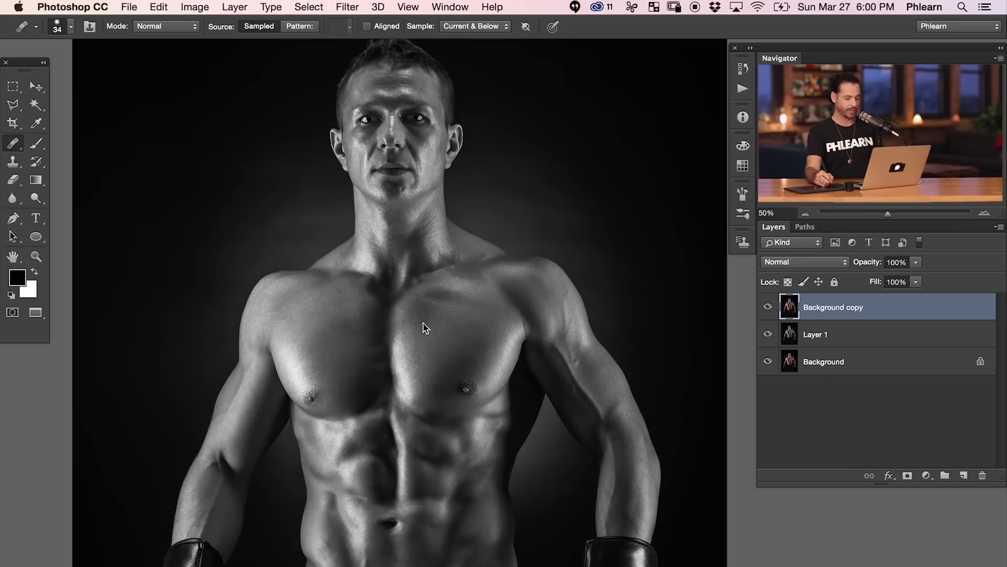
drag(401, 329, 438, 331)
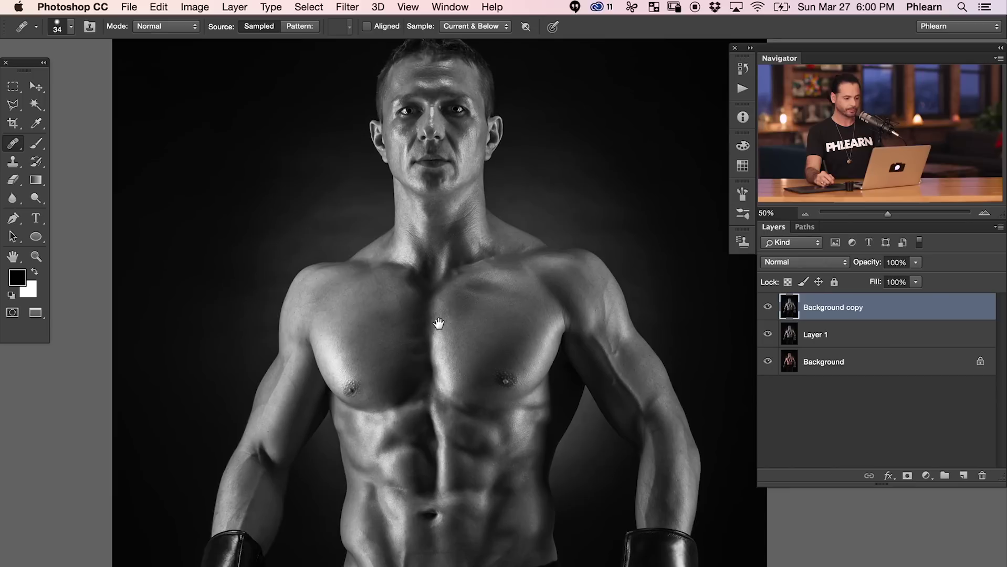
right_click(885, 310)
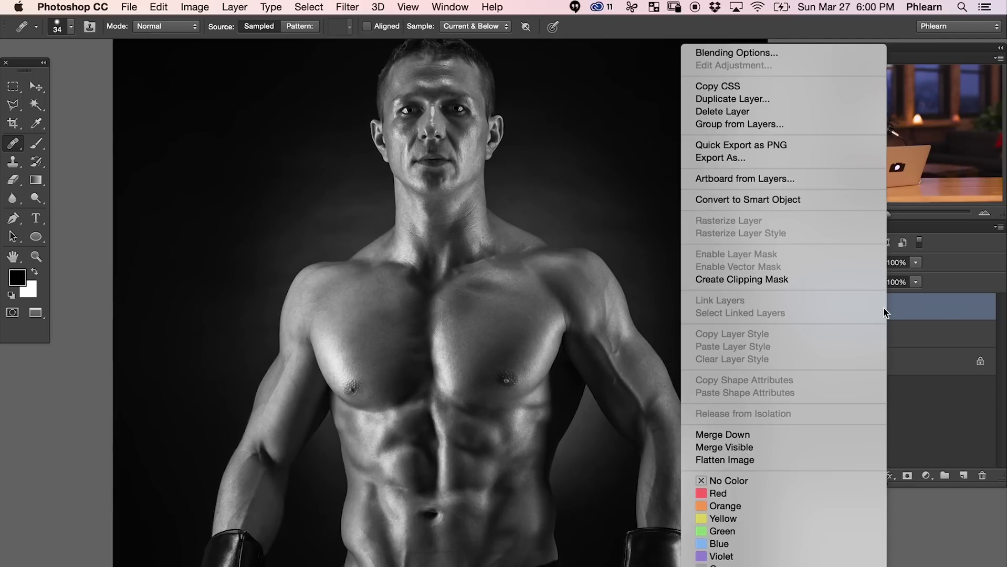
click(786, 200)
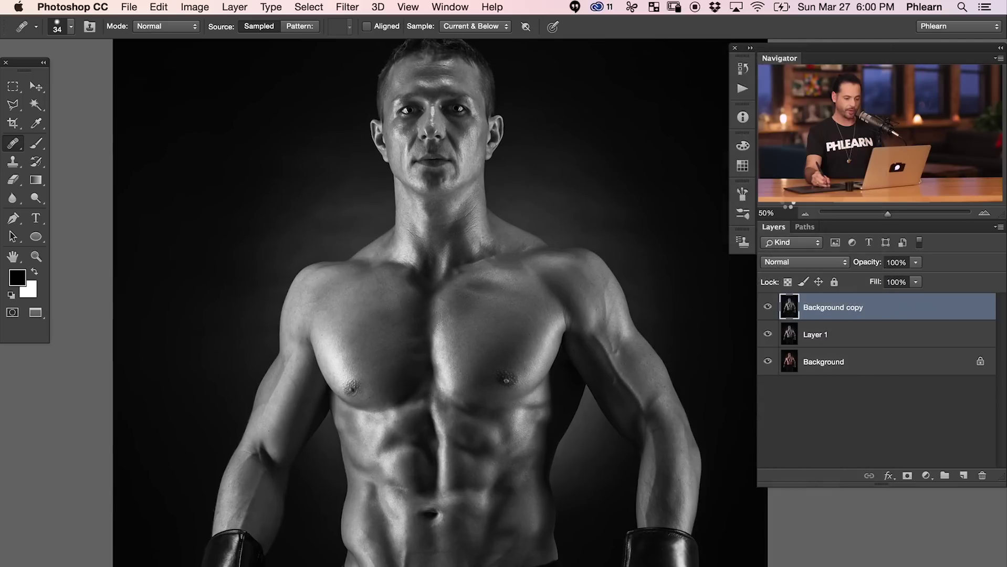
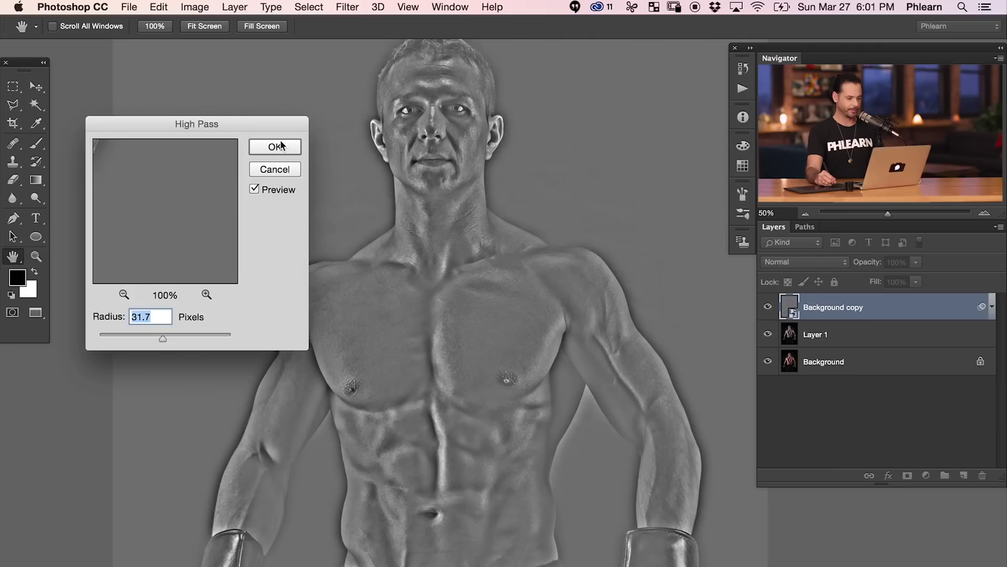
Apply High Pass with a 31.7-pixel radius to the Background copy and set the layer's blend mode to Soft Light.
click(275, 147)
key(j)
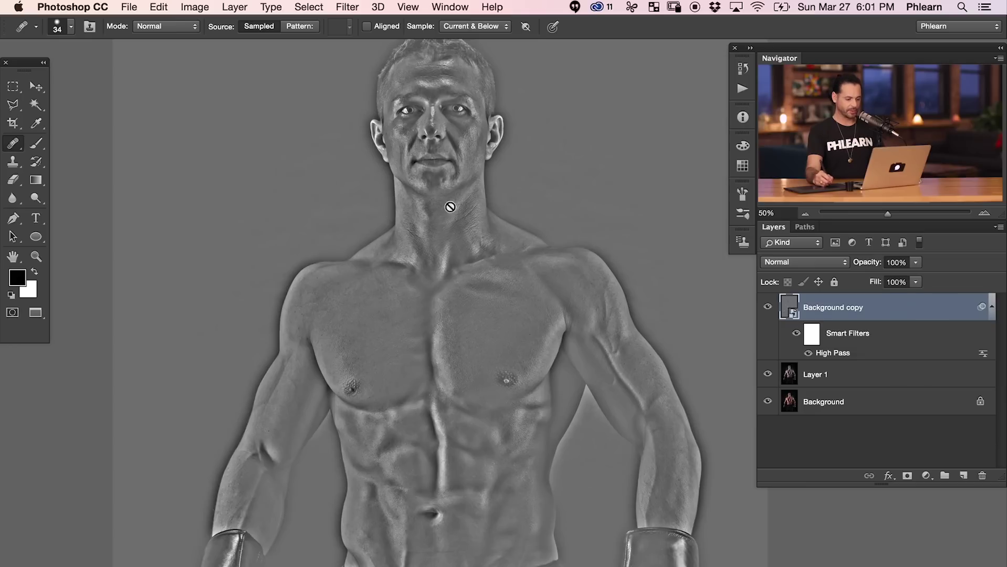
click(789, 264)
click(799, 425)
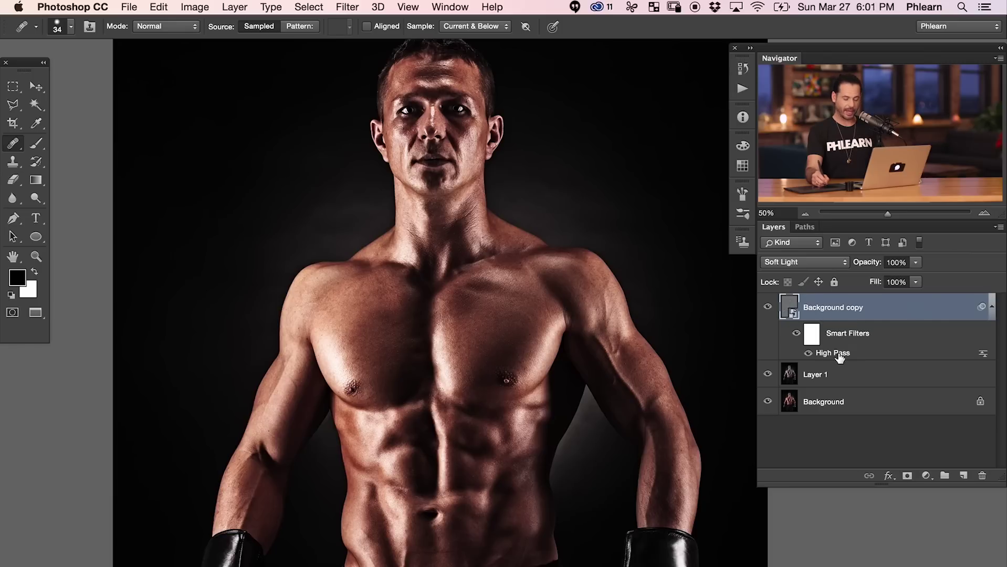
Toggle the High Pass smart filter off and on to compare its effect on the Background copy layer.
click(808, 355)
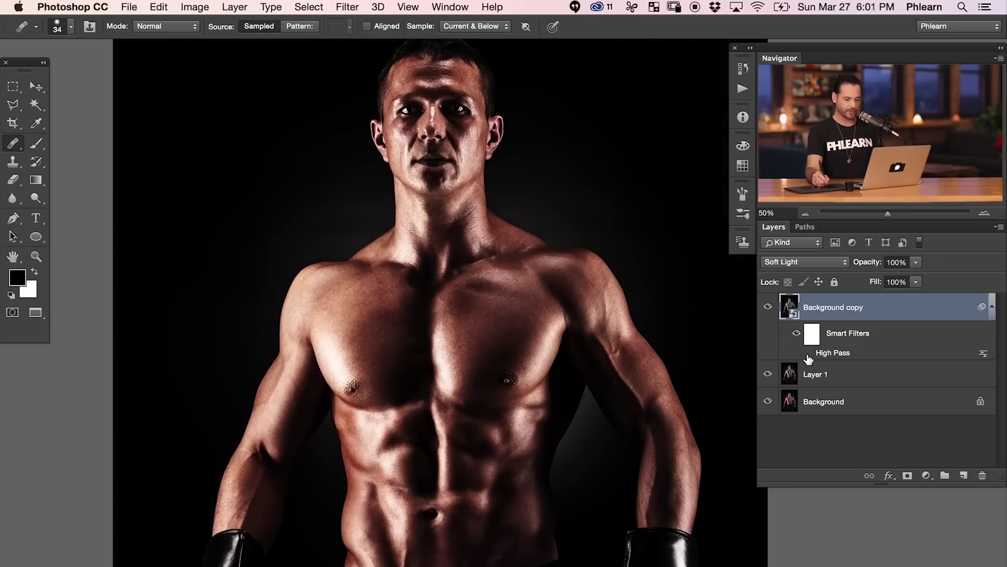
click(809, 355)
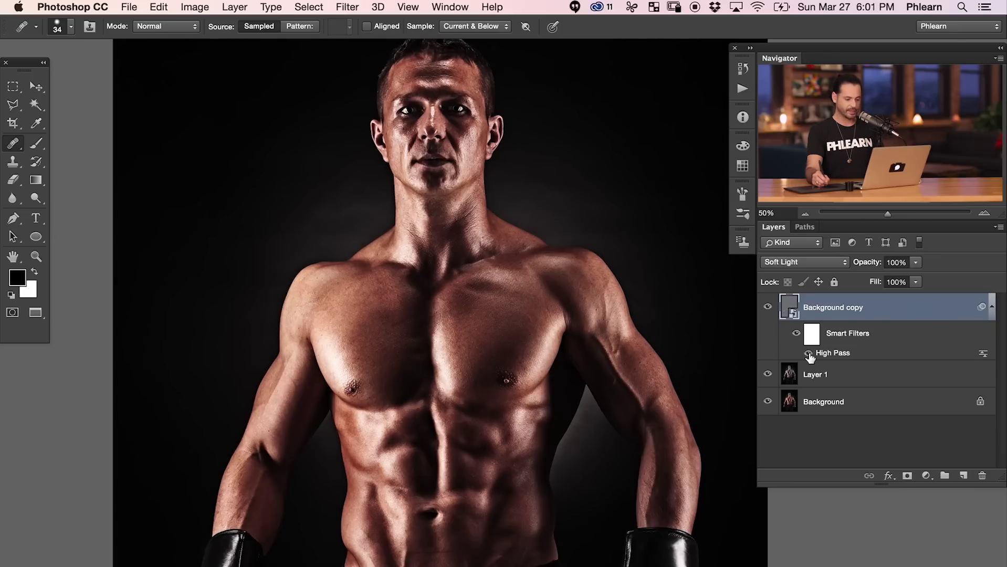
click(809, 354)
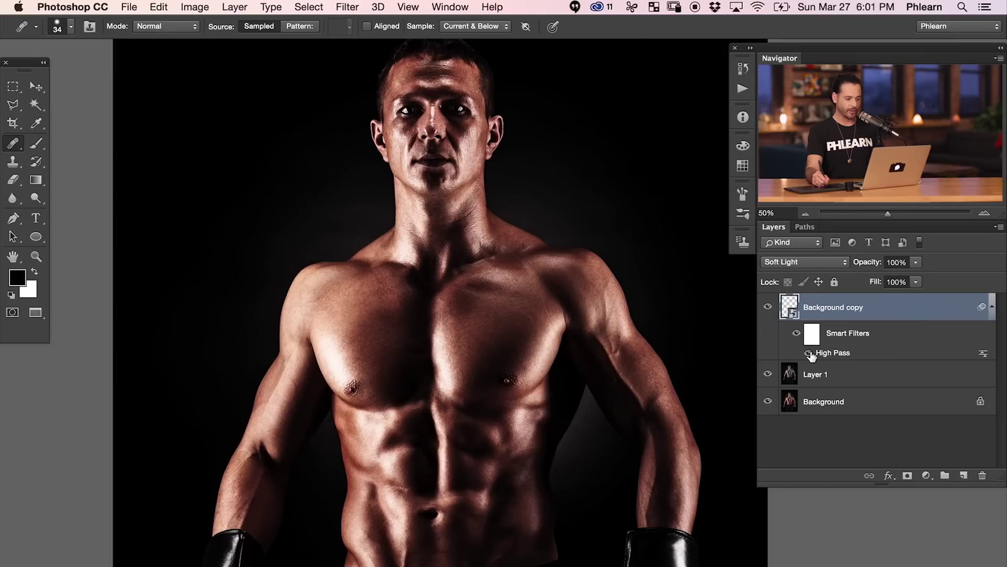
click(808, 355)
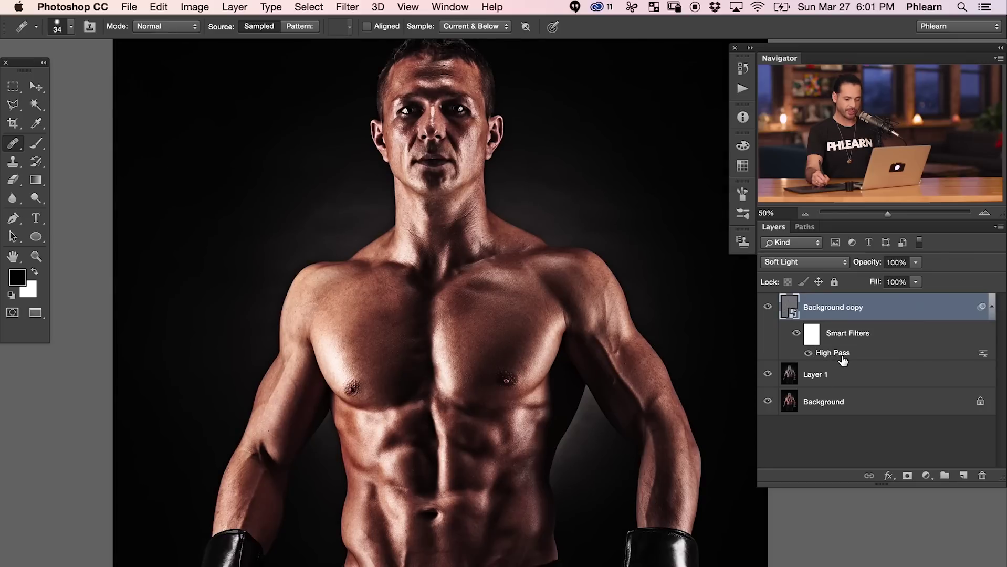
Set the High Pass radius on Background copy to 64.8 pixels and toggle the layer's visibility to compare the effect.
double_click(833, 354)
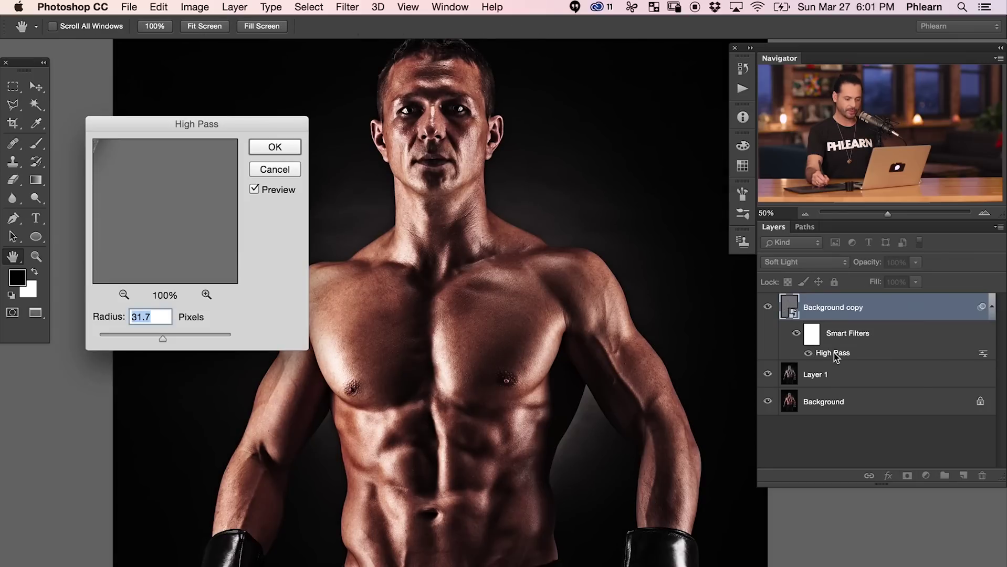
drag(172, 336, 125, 338)
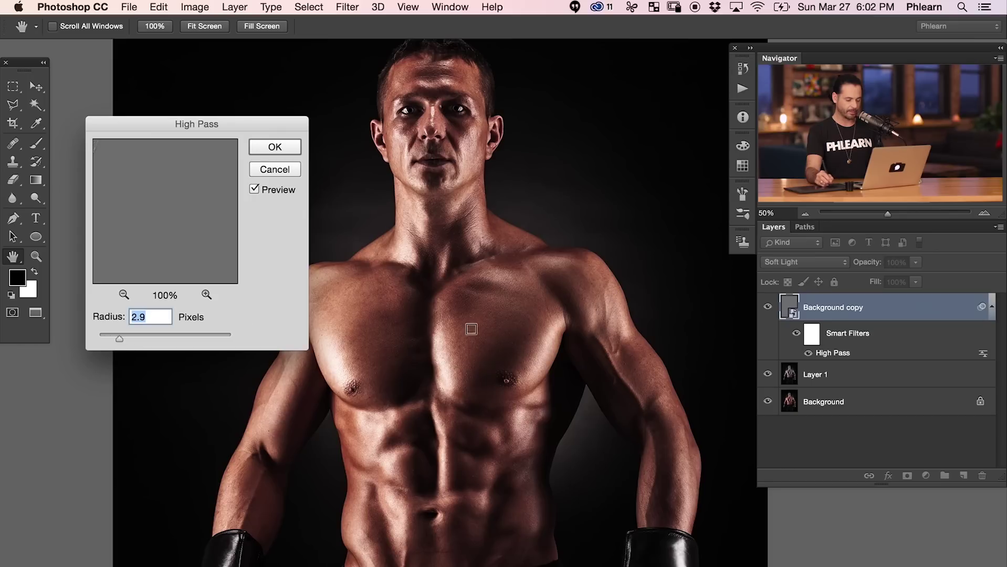
drag(154, 334, 174, 337)
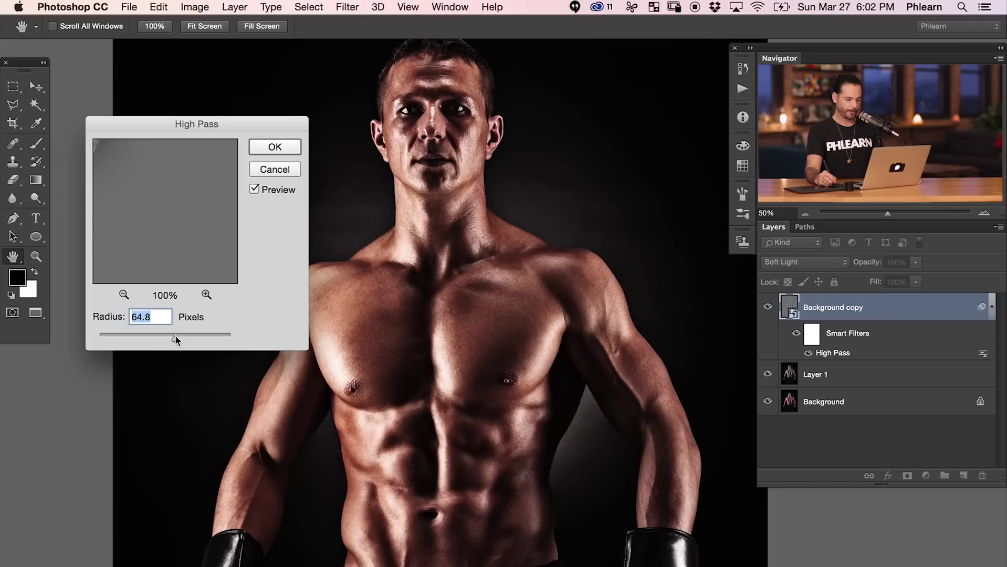
click(284, 145)
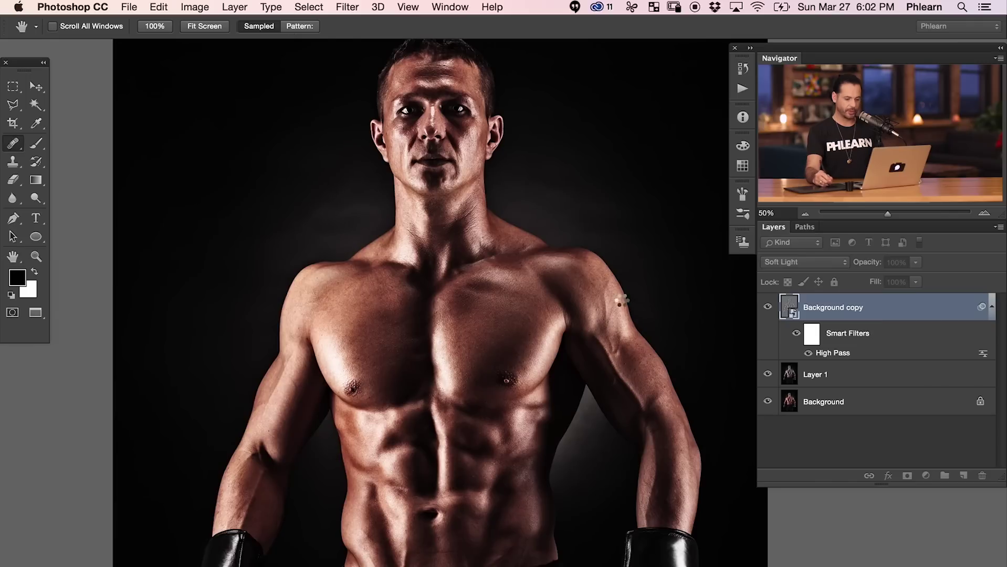
click(767, 309)
click(767, 309)
click(768, 310)
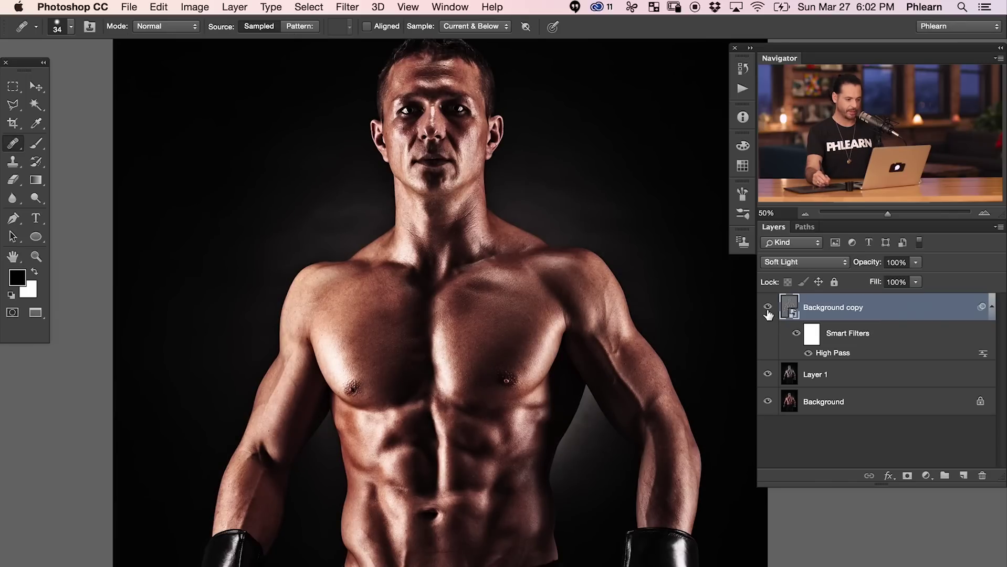
click(768, 307)
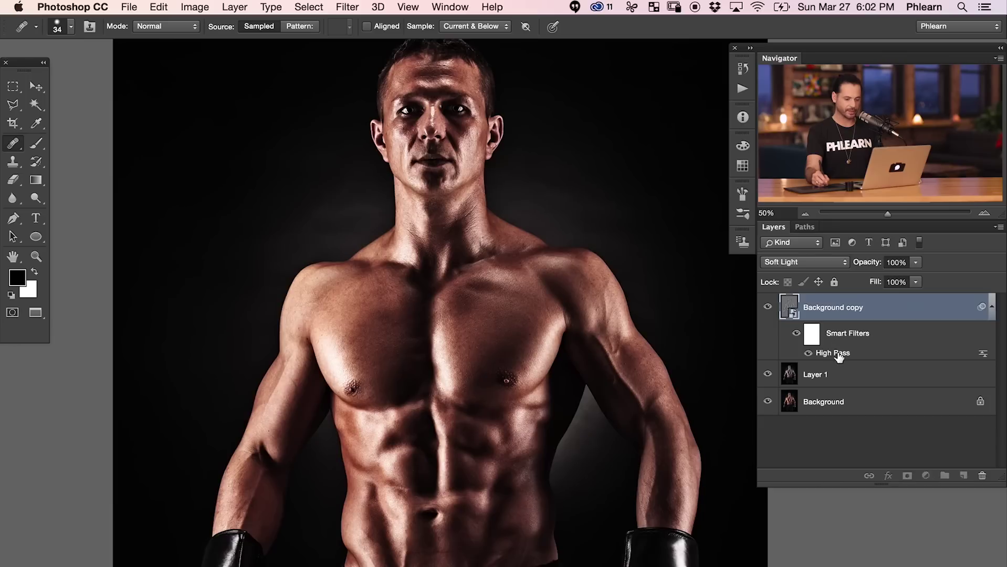
Set the Background copy's High Pass radius to 65 pixels, checking the whole figure in the filter preview at 8%.
double_click(838, 353)
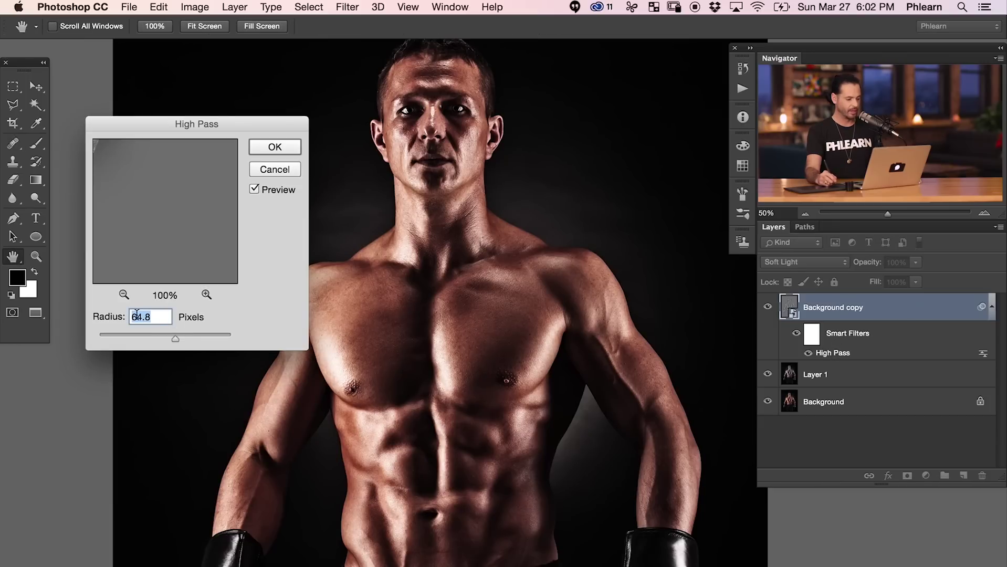
text(65)
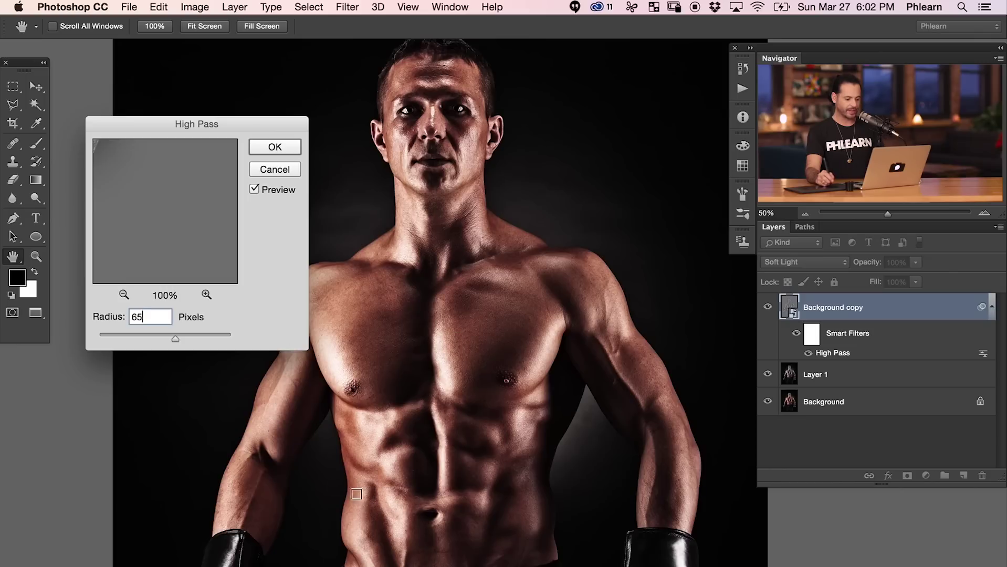
click(124, 293)
click(123, 293)
click(124, 292)
click(125, 292)
click(124, 293)
click(125, 292)
click(125, 291)
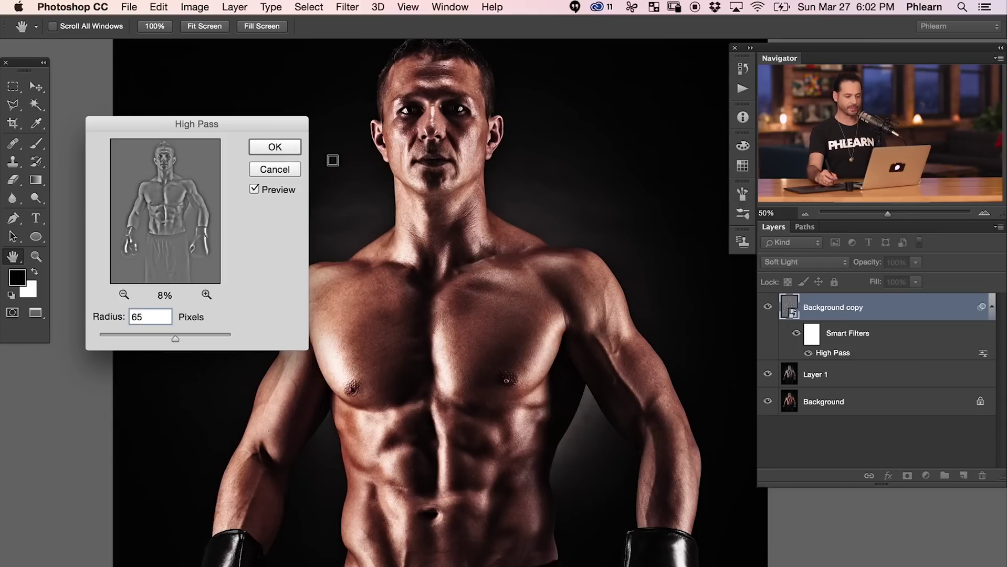
click(275, 147)
Toggle the Background copy layer's visibility repeatedly to compare the muscle contrast with and without it.
click(767, 308)
click(768, 311)
click(768, 312)
click(767, 312)
click(768, 312)
click(768, 312)
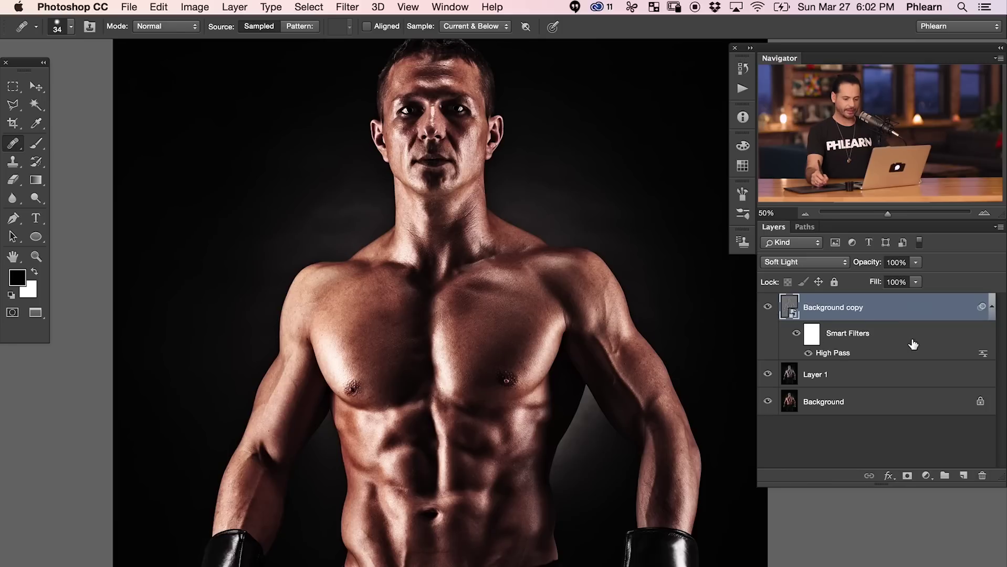
Duplicate the Background copy layer and set the duplicate's High Pass radius to 4.9 pixels for finer detail.
key(super+j)
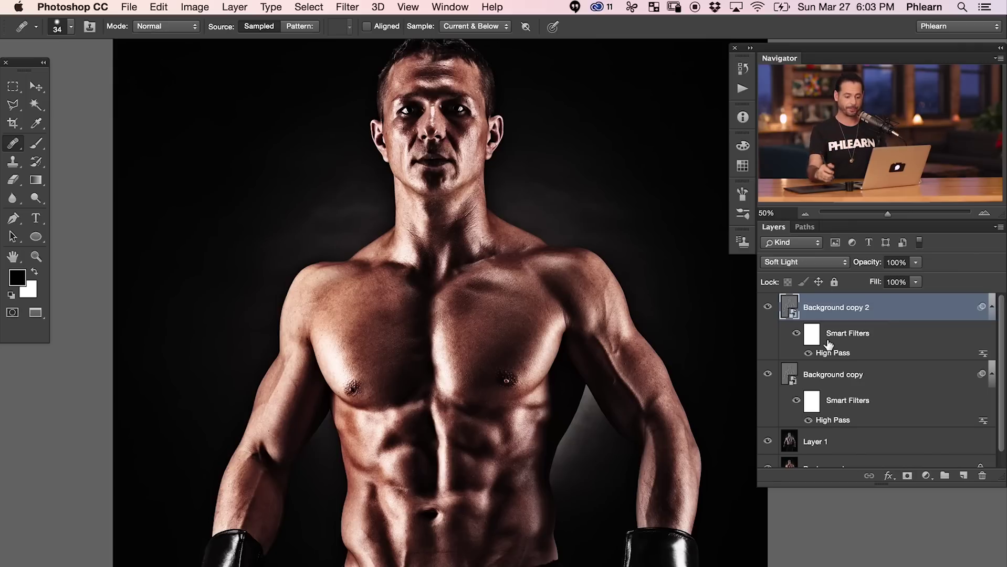
click(988, 373)
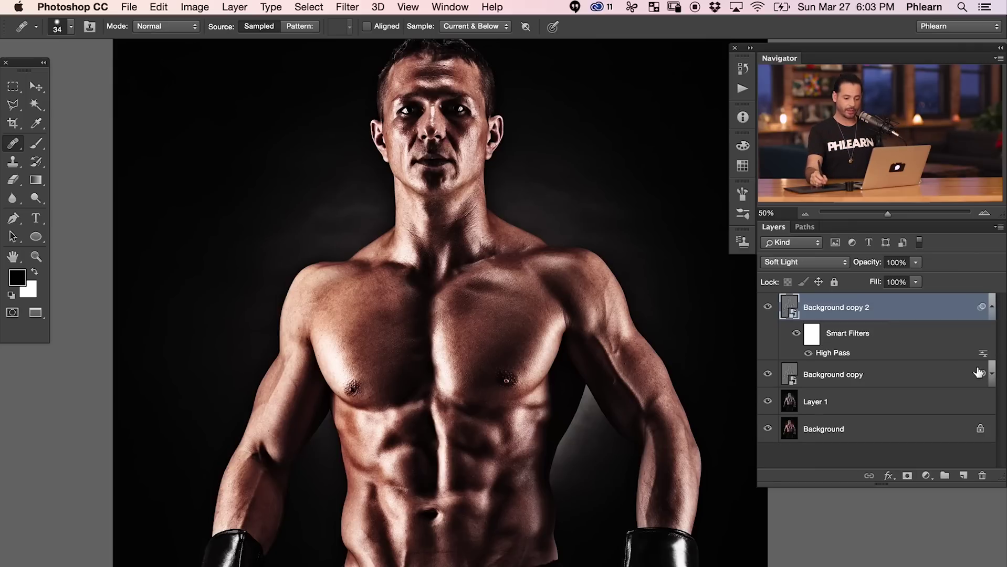
double_click(836, 356)
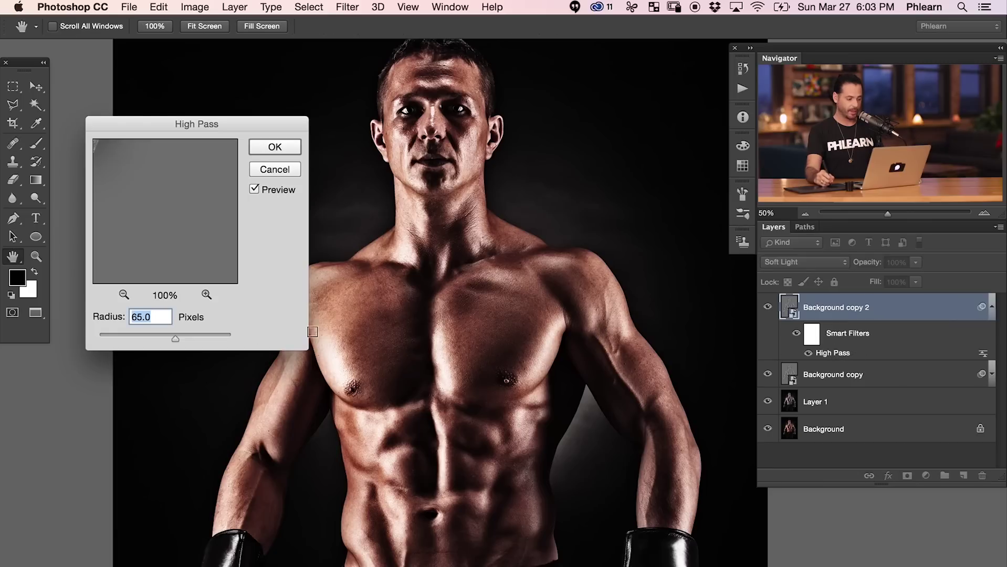
drag(137, 334, 138, 333)
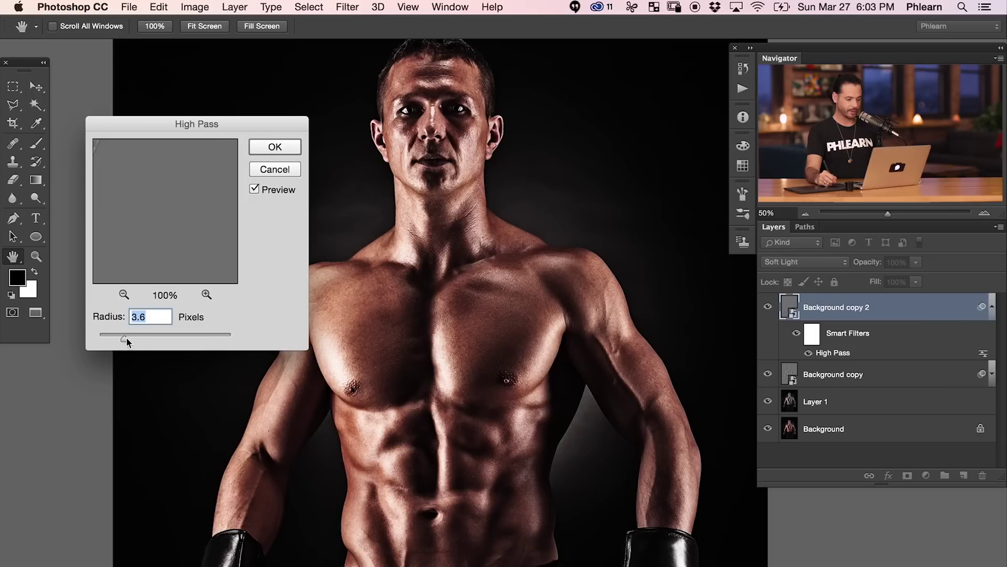
drag(174, 219, 204, 184)
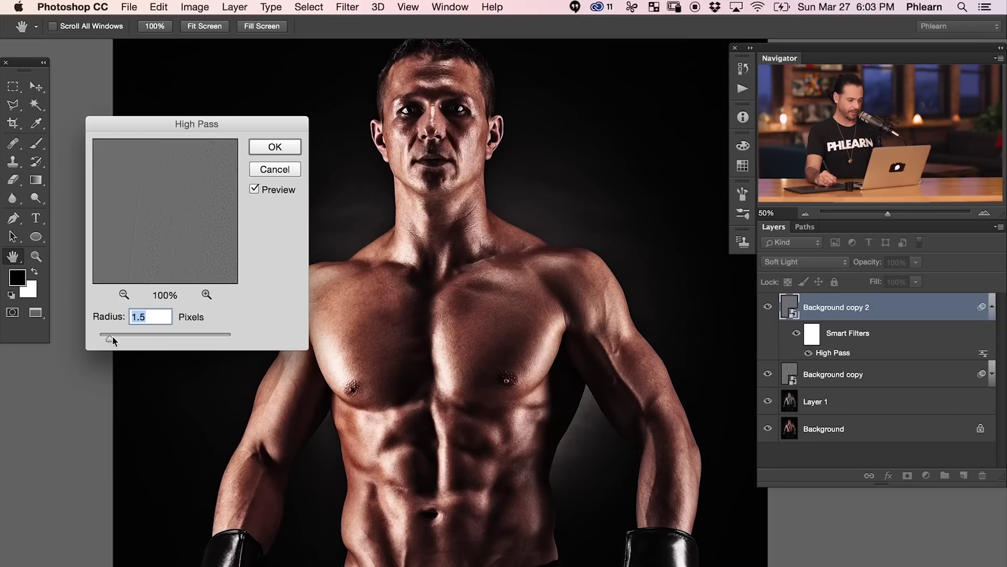
drag(138, 339, 178, 342)
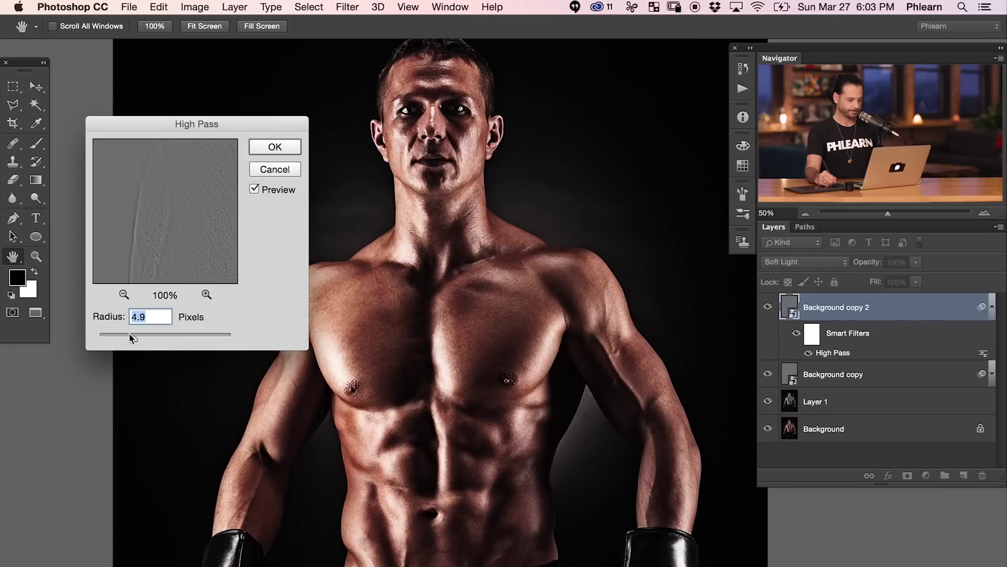
click(272, 148)
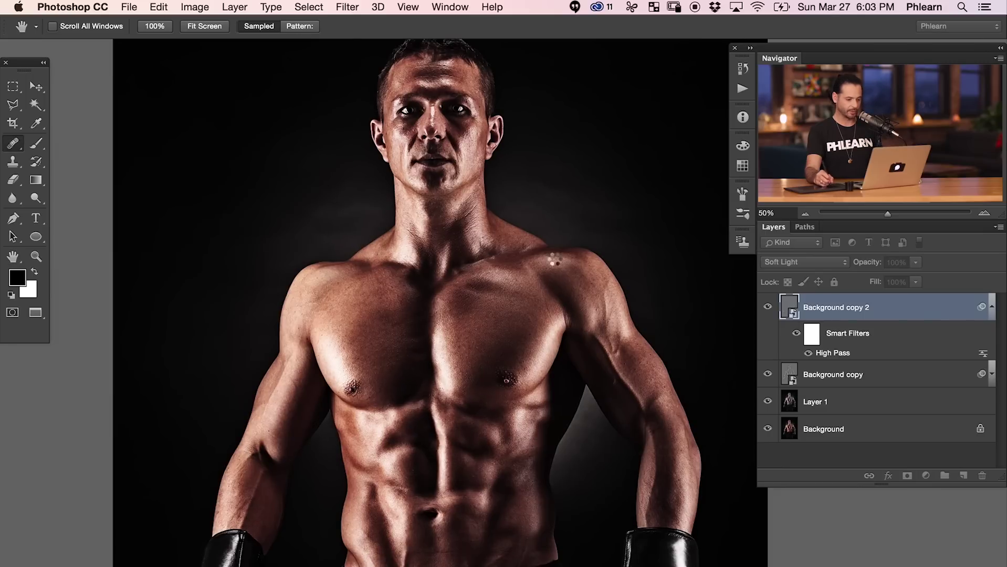
Toggle the Background copy 2 layer off and on to compare the fine detail, including at 100% on the chest.
key(j)
click(768, 307)
click(767, 307)
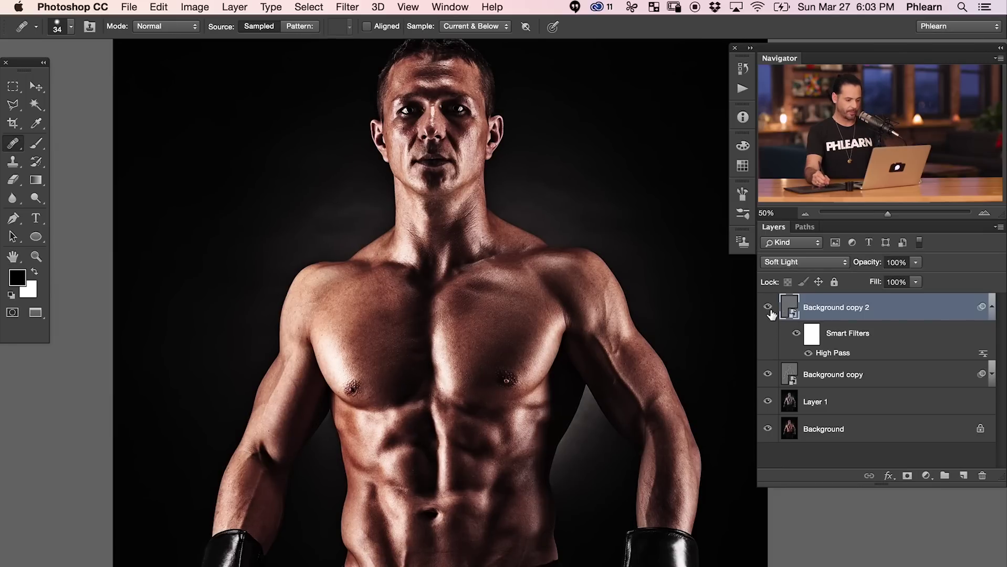
key(super+plus)
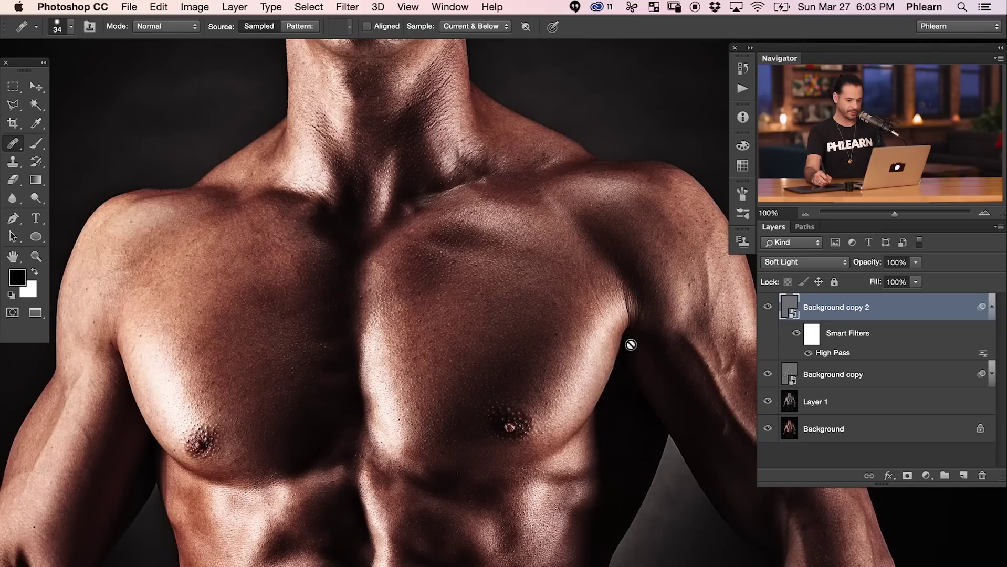
click(766, 310)
click(768, 310)
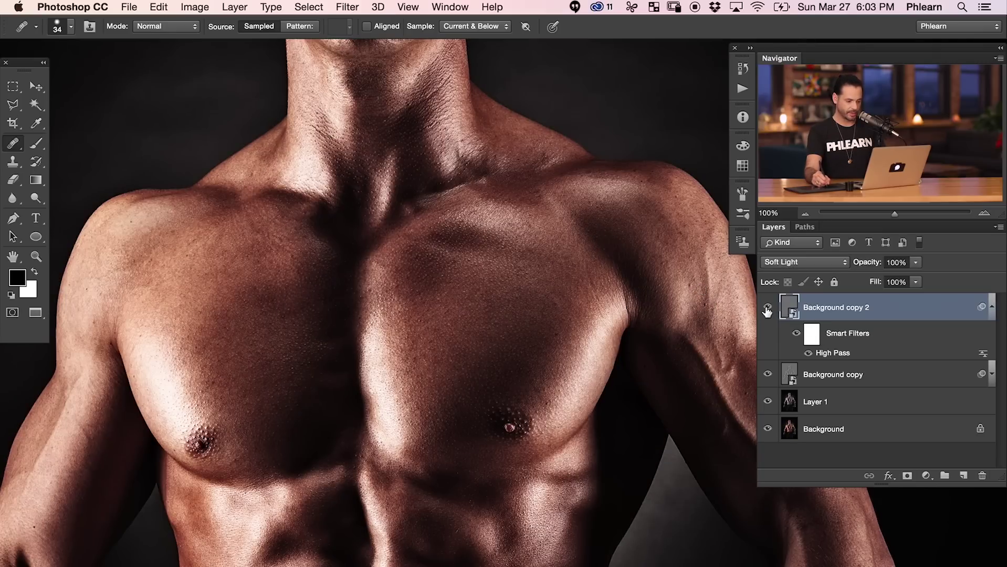
click(768, 310)
click(767, 309)
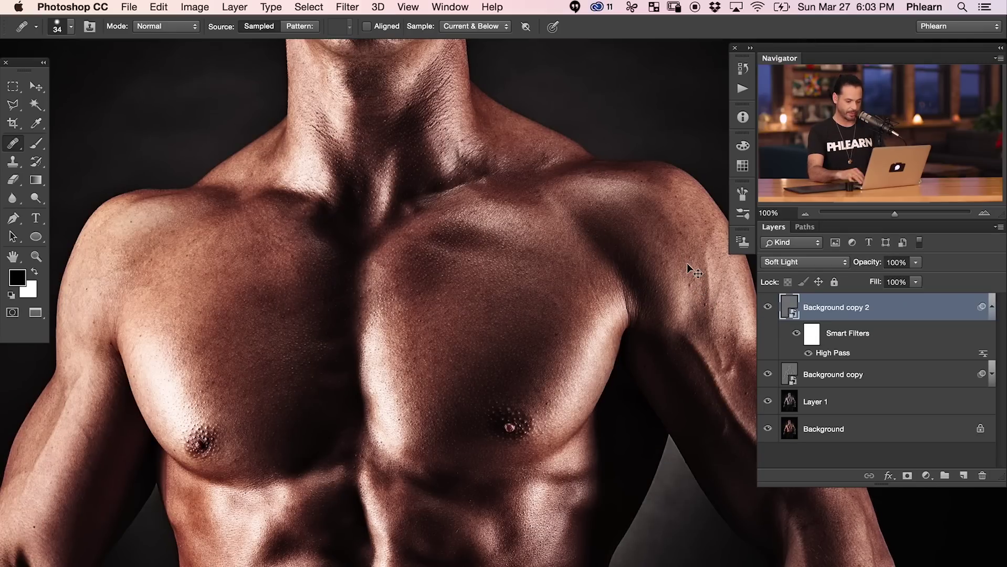
Compare the chest's skin texture at 300% with the Background copy 2 layer hidden and shown.
key(super+plus)
key(super+plus)
scroll(462, 315, down, 3)
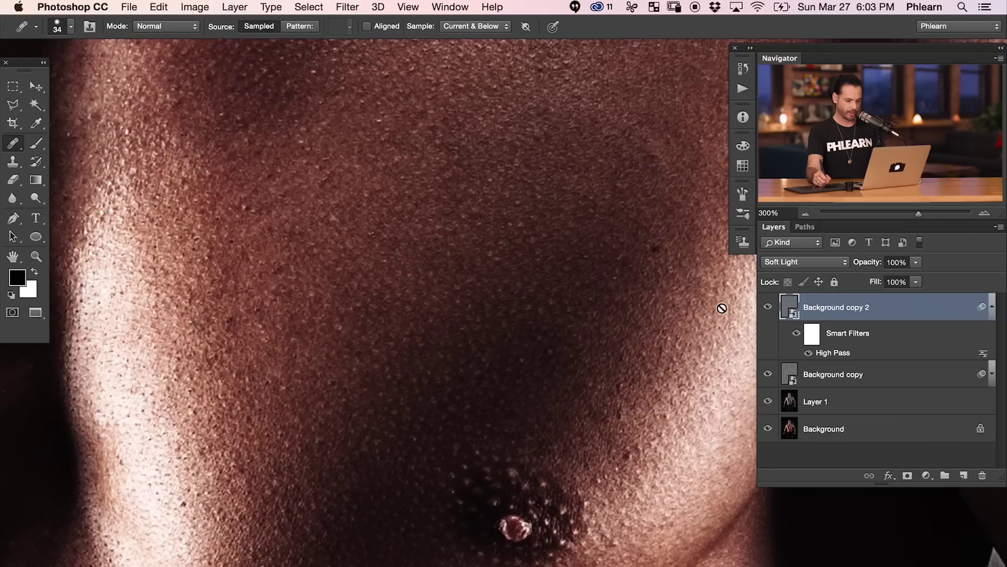
click(767, 310)
click(767, 310)
key(super+minus)
key(super+minus)
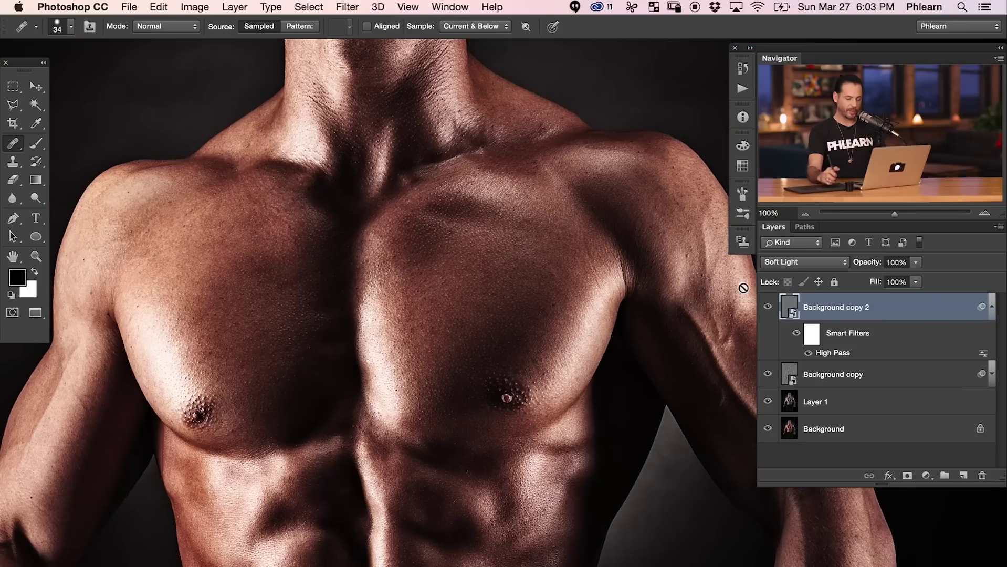
Collapse the Background copy 2 layer's smart filter list and duplicate the layer five times to intensify the detail.
click(992, 310)
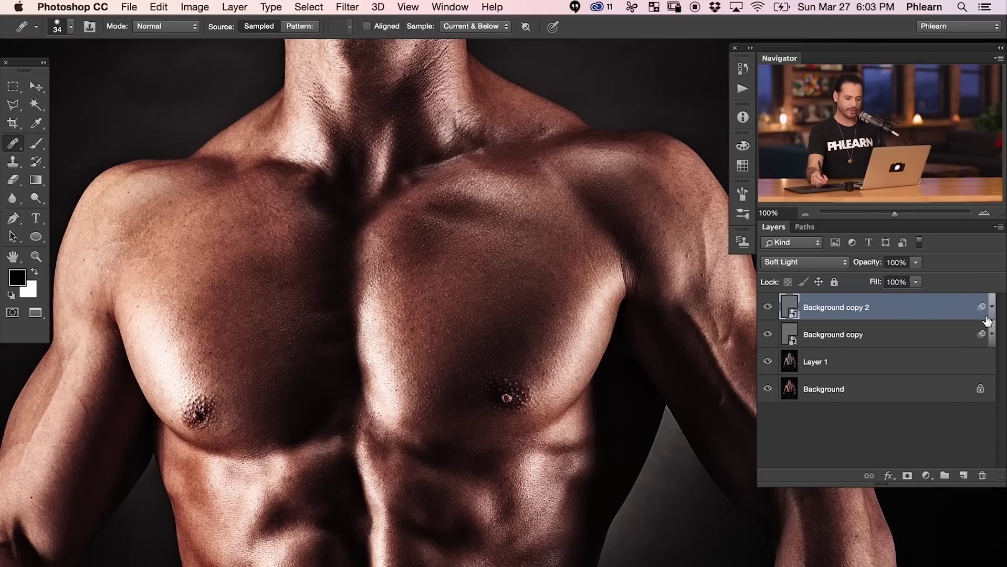
key(super+minus)
scroll(553, 430, up, 3)
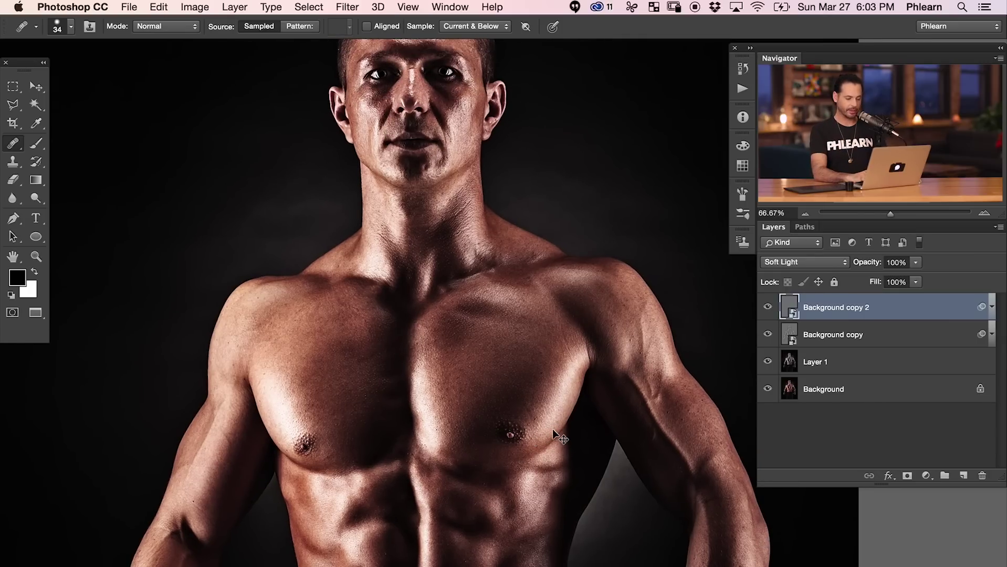
key(super+j)
key(super+j)
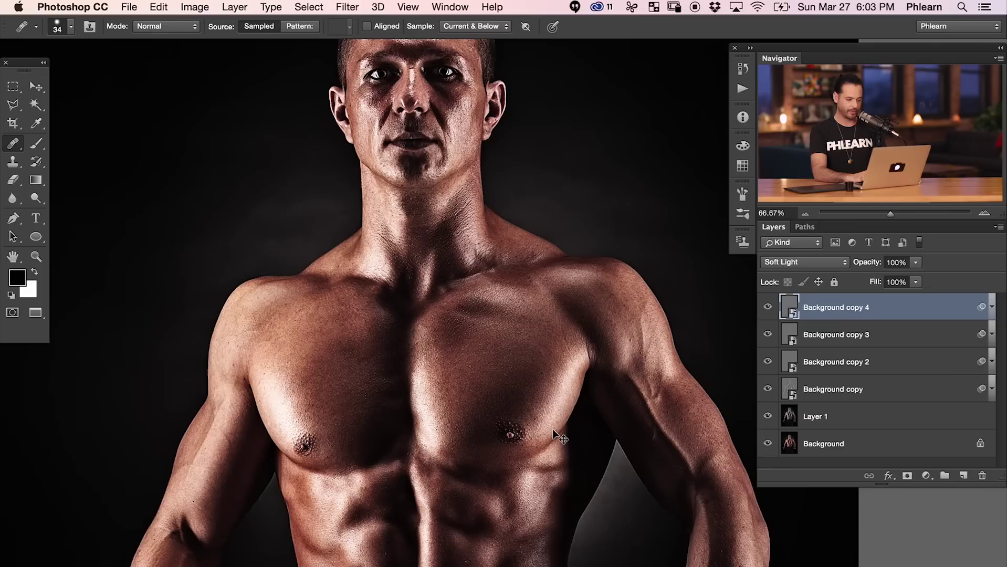
key(super+j)
key(super+j)
key(super+j)
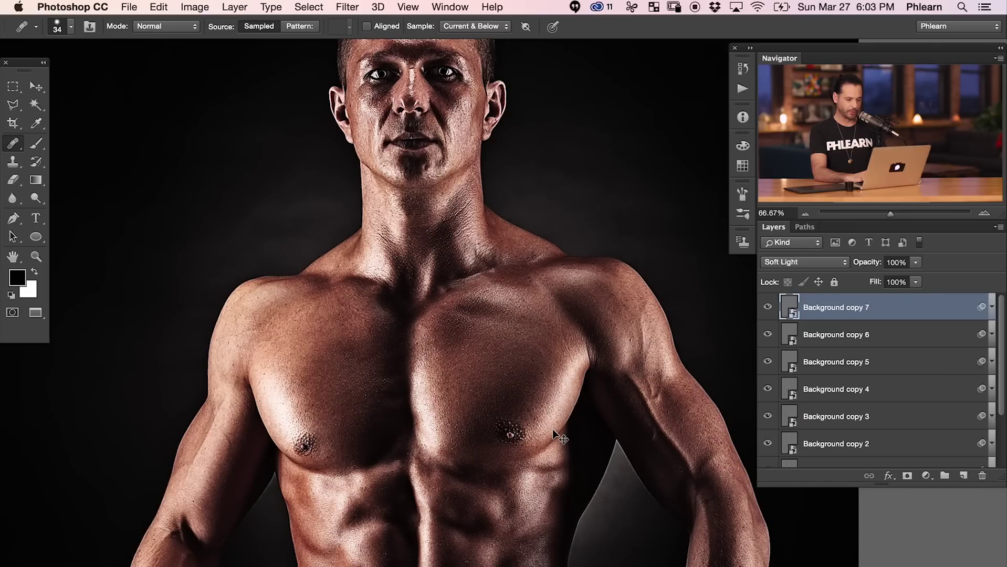
Group the six fine-detail layers, Background copy 2 through Background copy 7.
drag(461, 447, 488, 326)
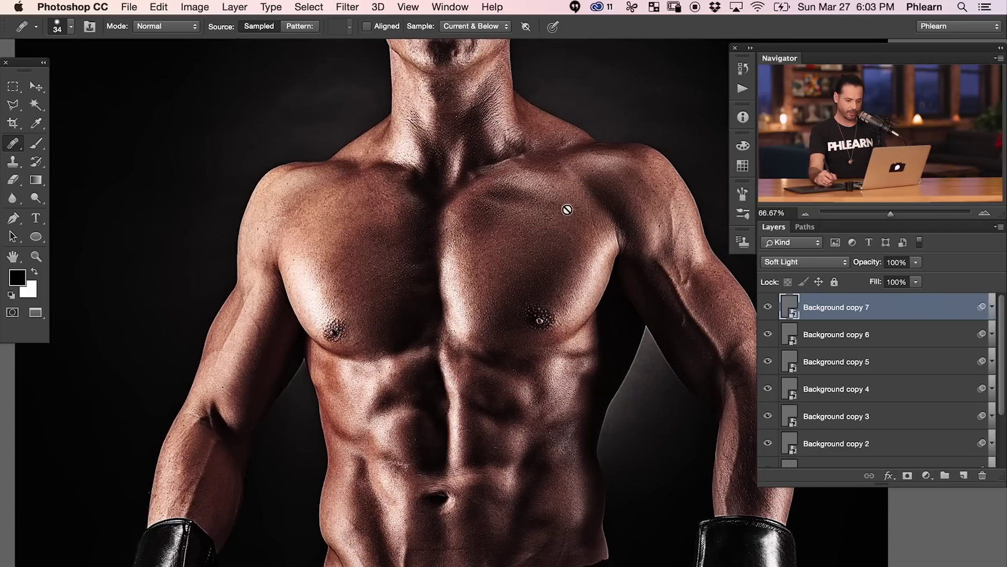
scroll(400, 317, left, 2)
key(super+equal)
key(super+equal)
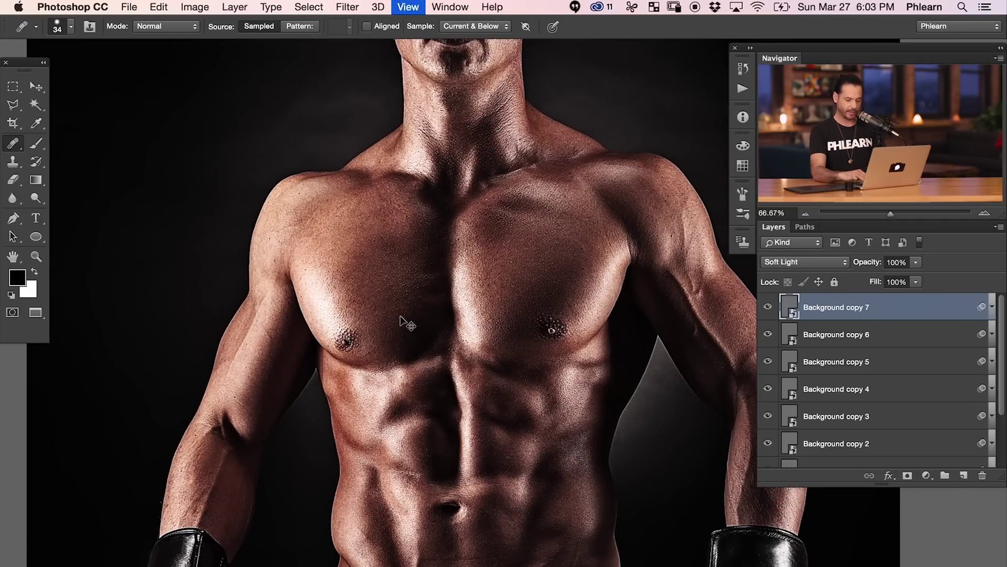
key(super+minus)
drag(303, 251, 310, 375)
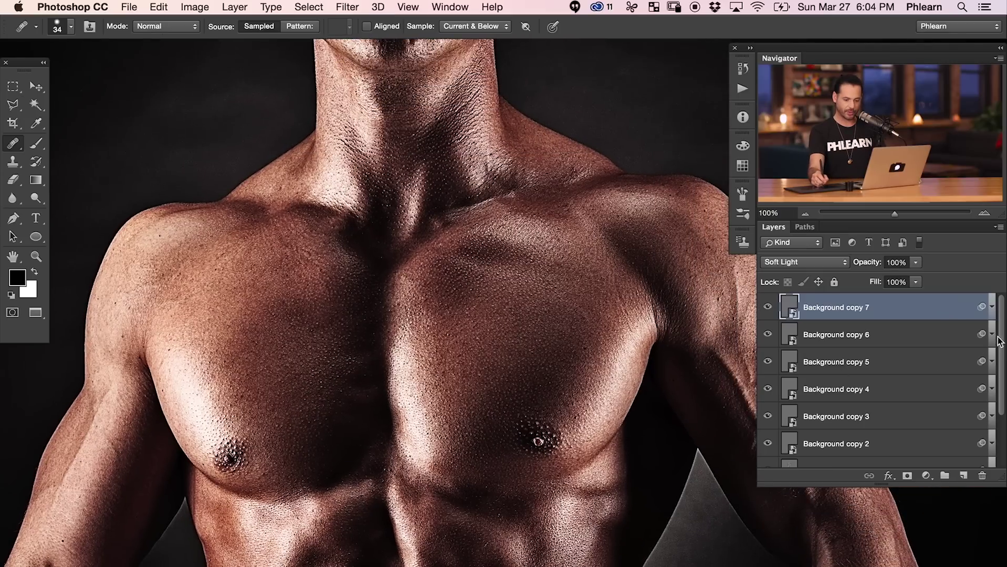
drag(999, 340, 999, 378)
shift+click(910, 394)
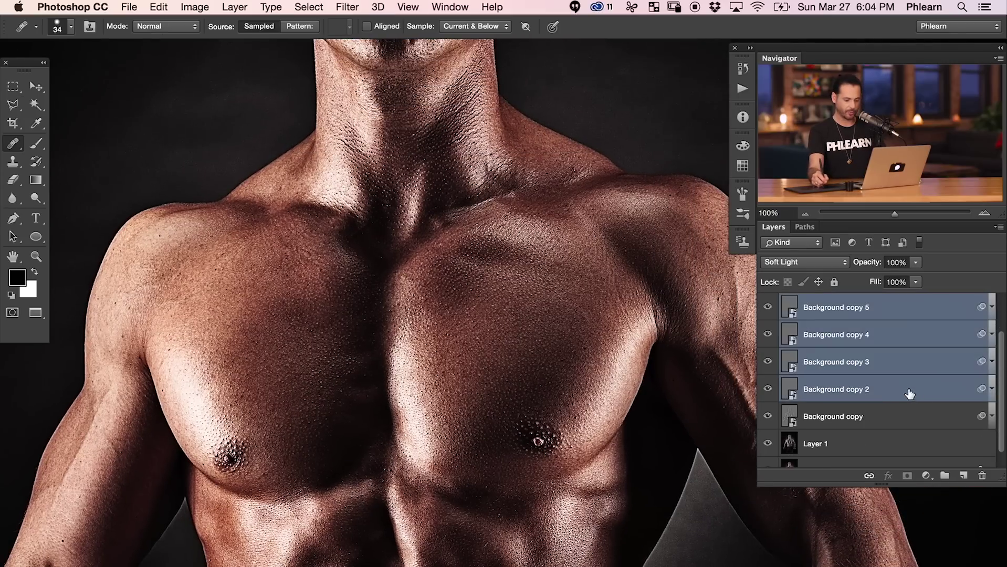
key(super+g)
Toggle the fine-detail layer group off and on to compare its effect on the chest.
click(768, 302)
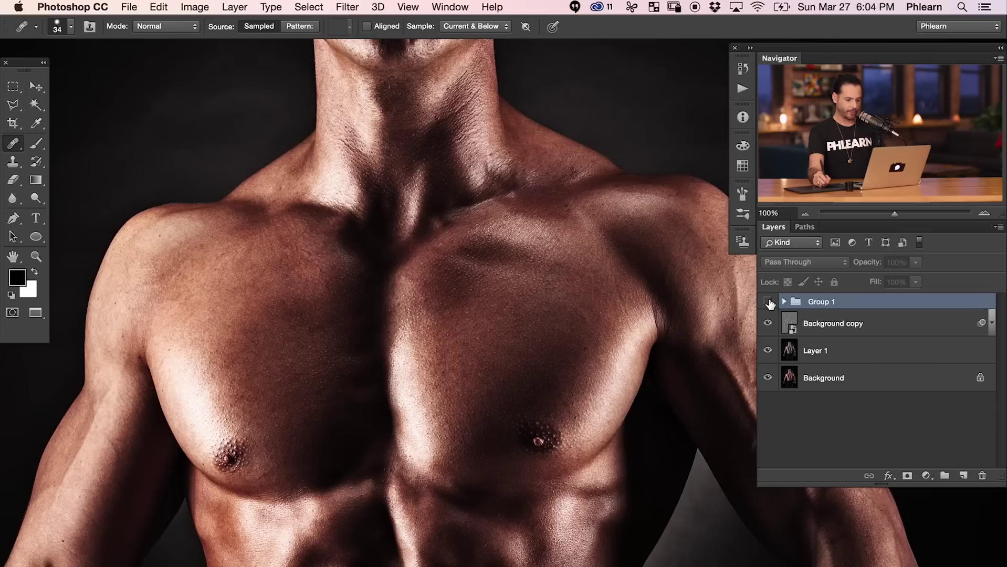
click(768, 303)
click(767, 304)
click(766, 303)
key(super+0)
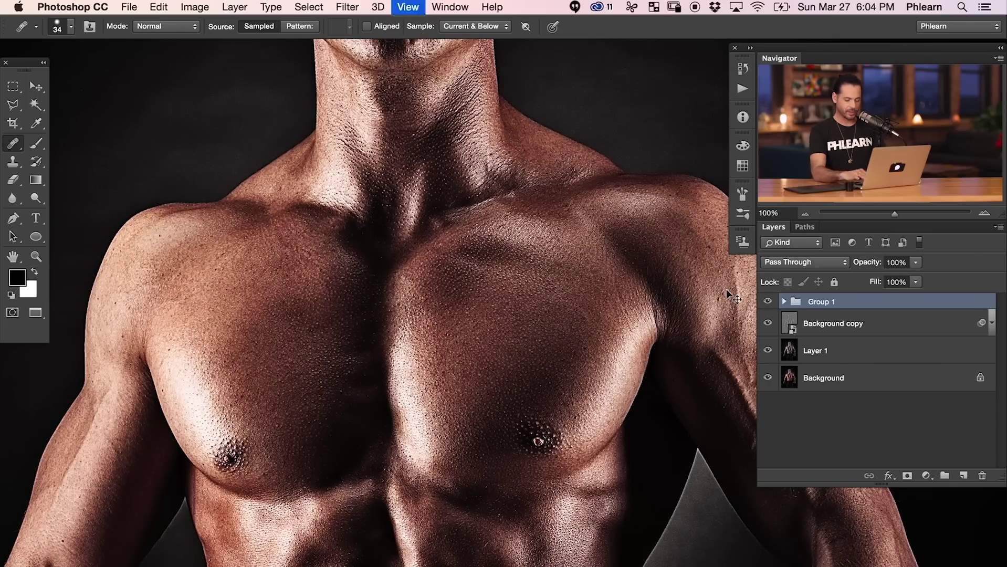
key(super+equal)
Compare the Background copy layer hidden and shown, first with Group 1 hidden and again with it visible.
drag(768, 301, 775, 331)
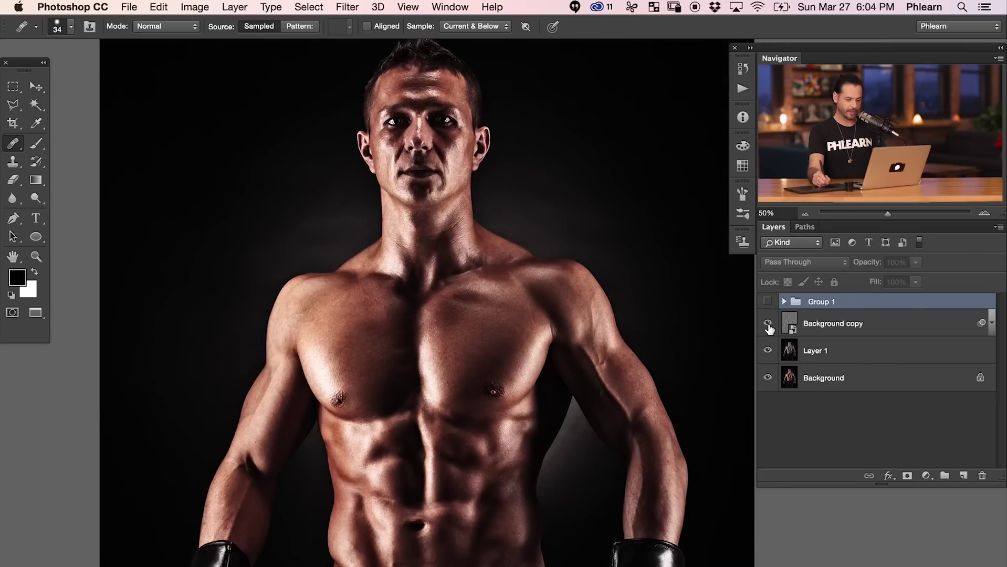
click(768, 324)
click(767, 323)
click(768, 324)
click(767, 323)
click(768, 302)
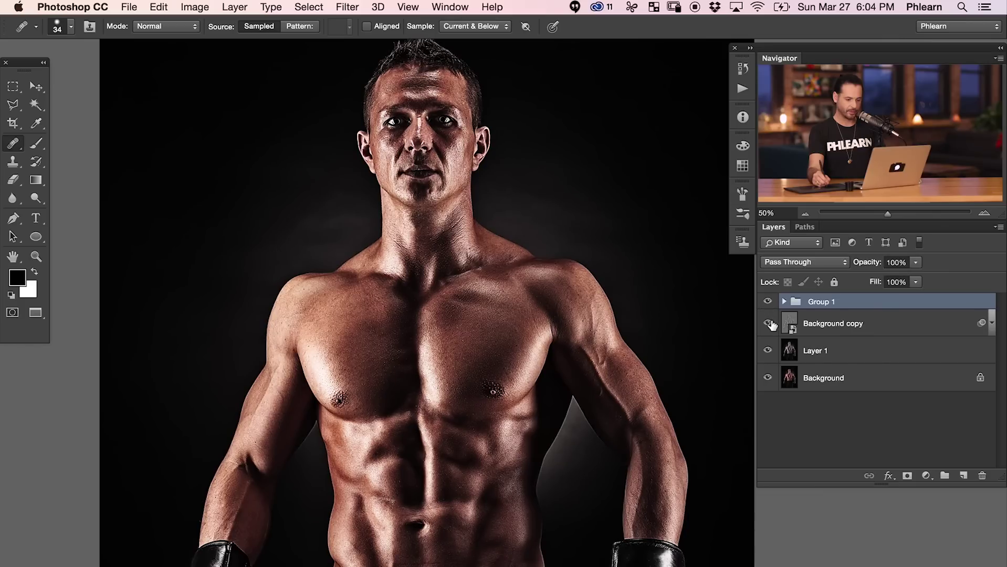
click(767, 324)
click(767, 324)
click(768, 324)
click(767, 324)
Duplicate the Background copy layer and set the duplicate's High Pass radius to 31.7 pixels.
click(872, 325)
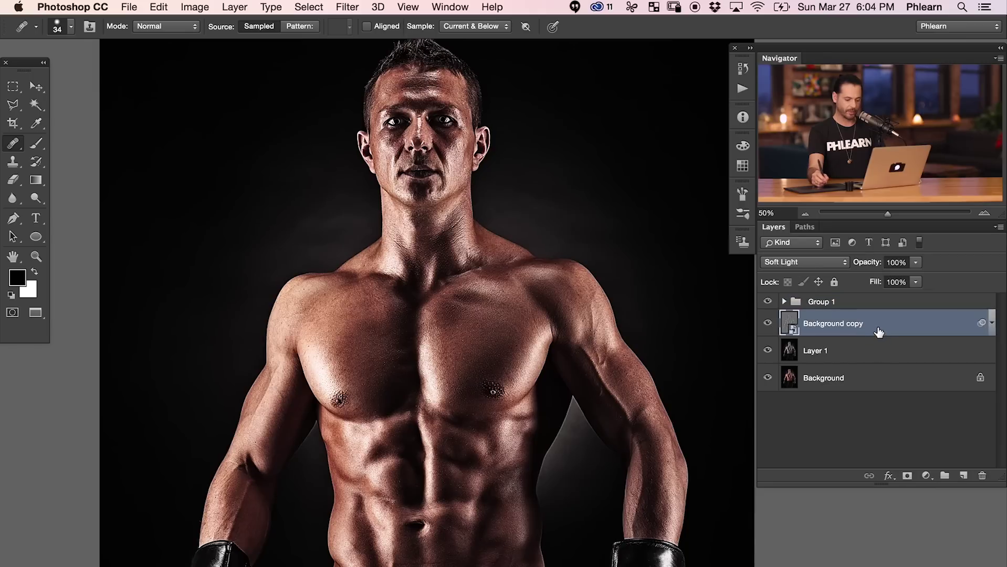
key(super+j)
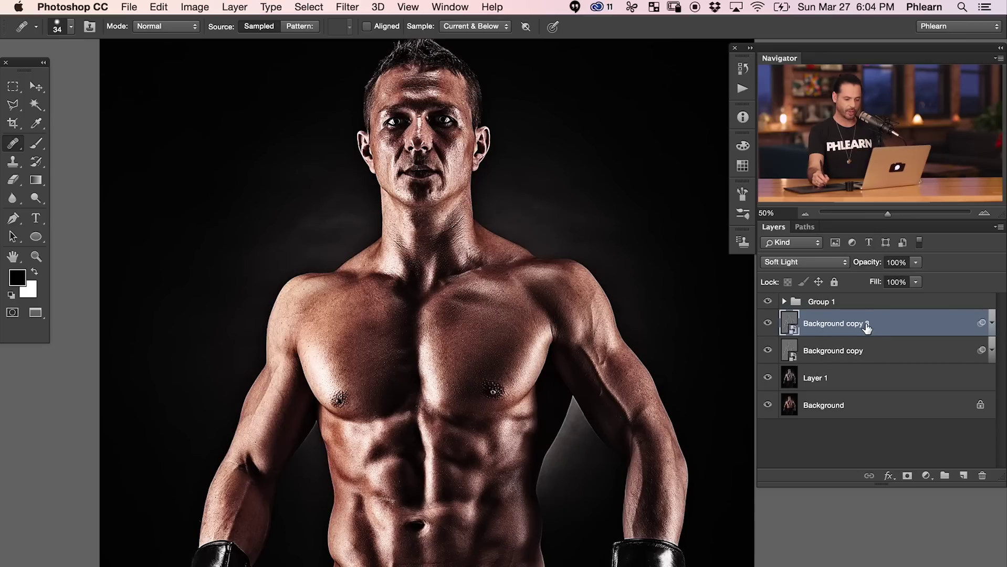
click(992, 323)
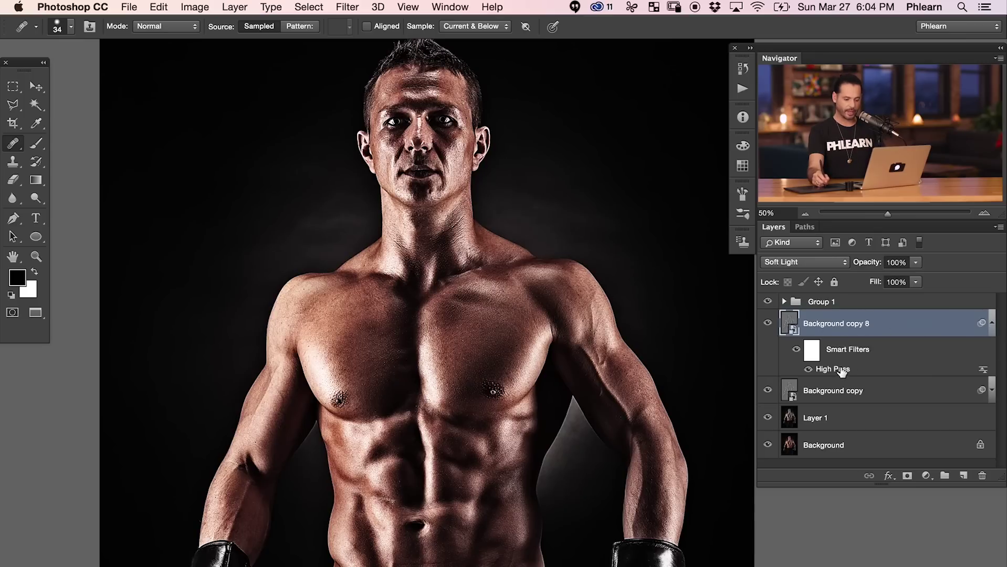
double_click(841, 370)
drag(196, 336, 127, 333)
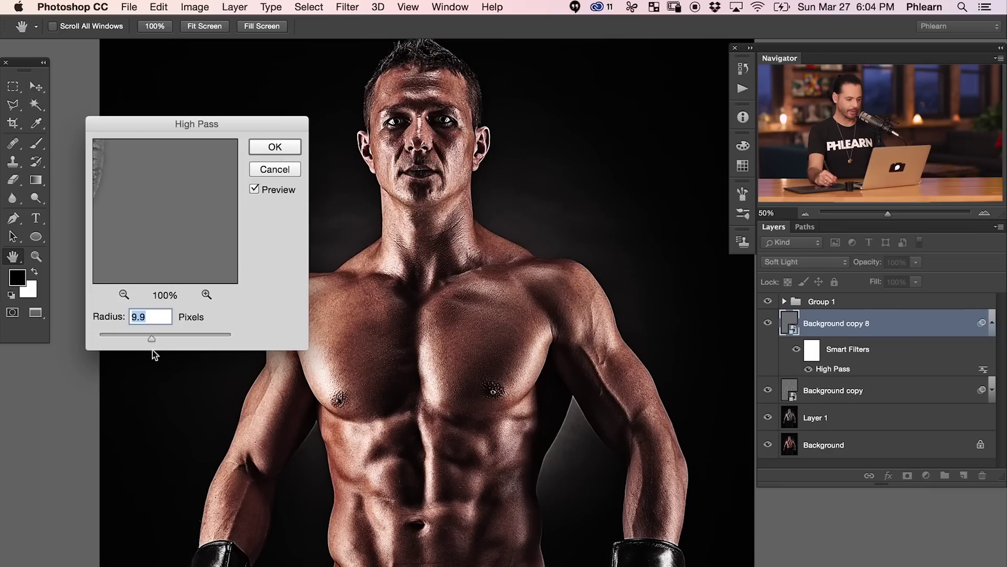
click(163, 335)
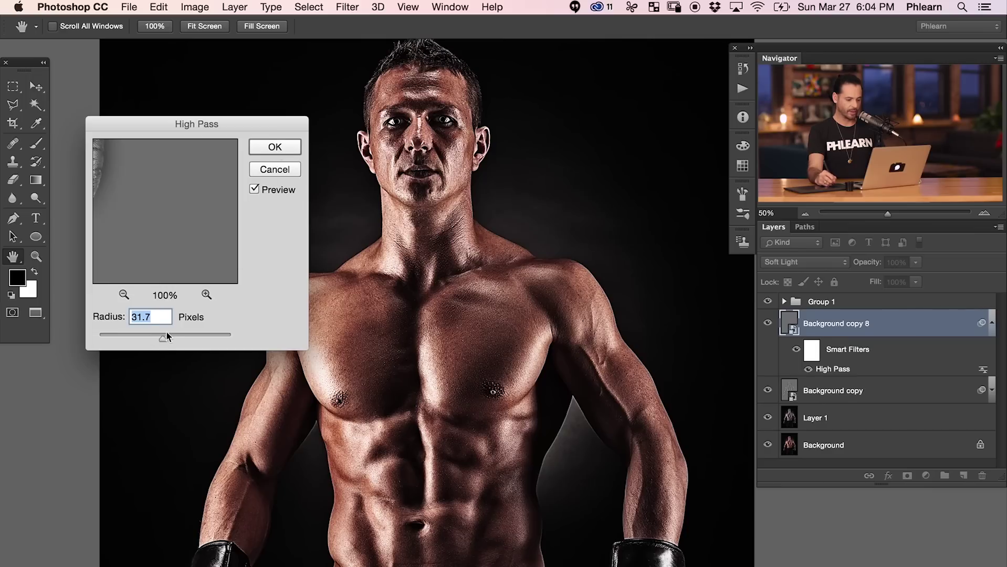
click(292, 155)
key(j)
Toggle Group 1 and the Background copy 8 layer off and on to compare their individual effects.
click(768, 300)
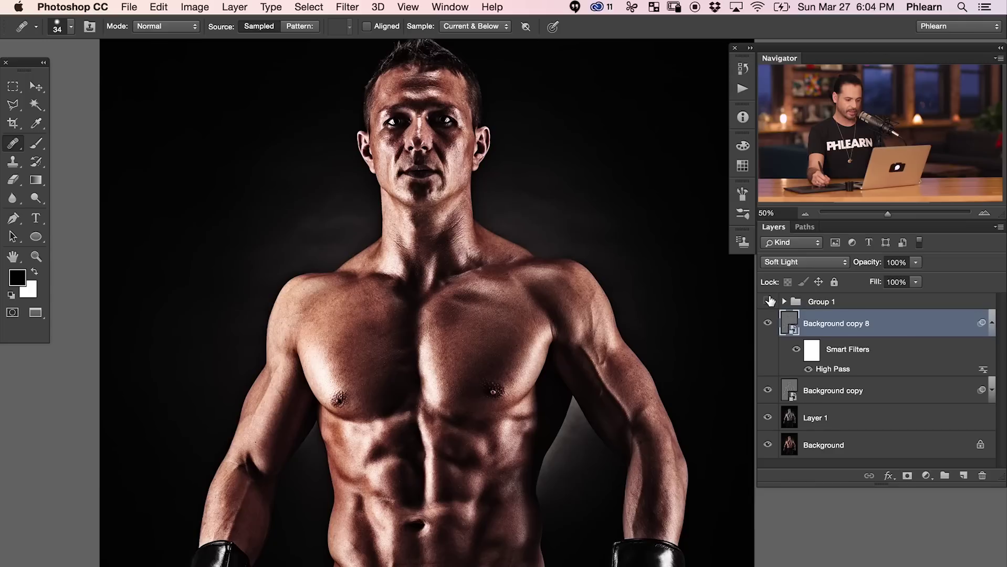
click(768, 301)
click(768, 324)
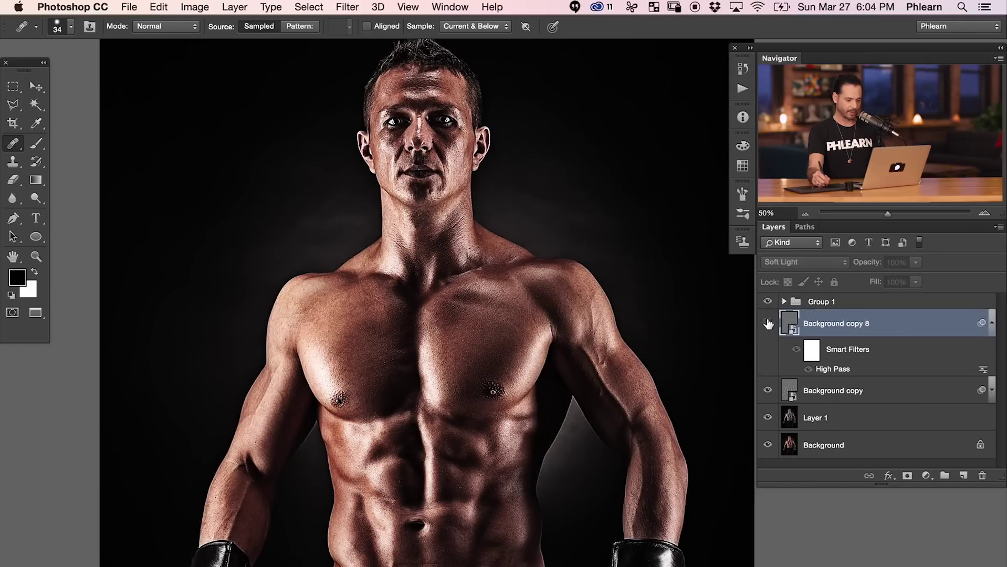
click(767, 323)
click(767, 323)
click(768, 324)
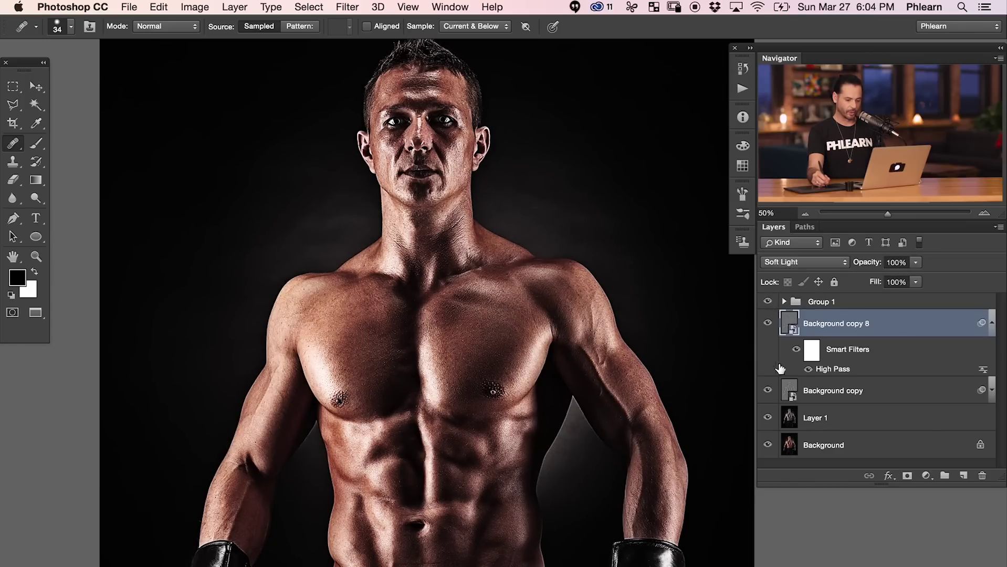
Compare the Background copy layer hidden and shown, and reduce its opacity to 75%.
click(768, 391)
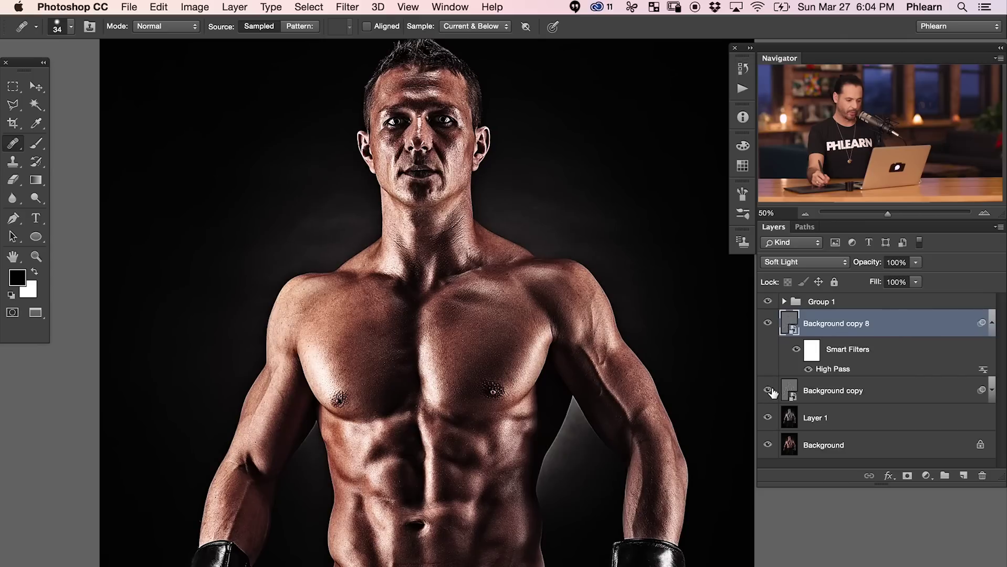
click(768, 391)
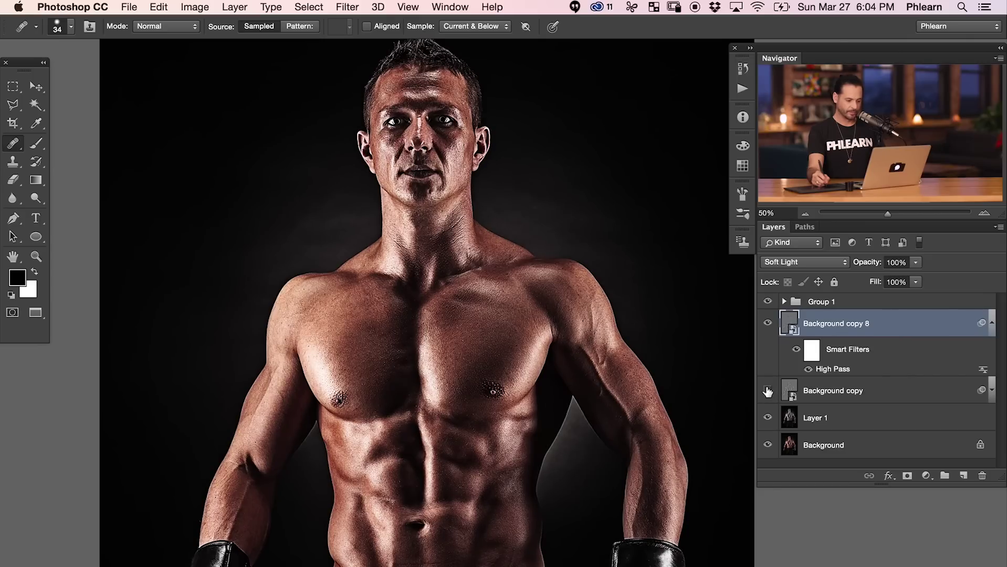
click(768, 391)
click(839, 395)
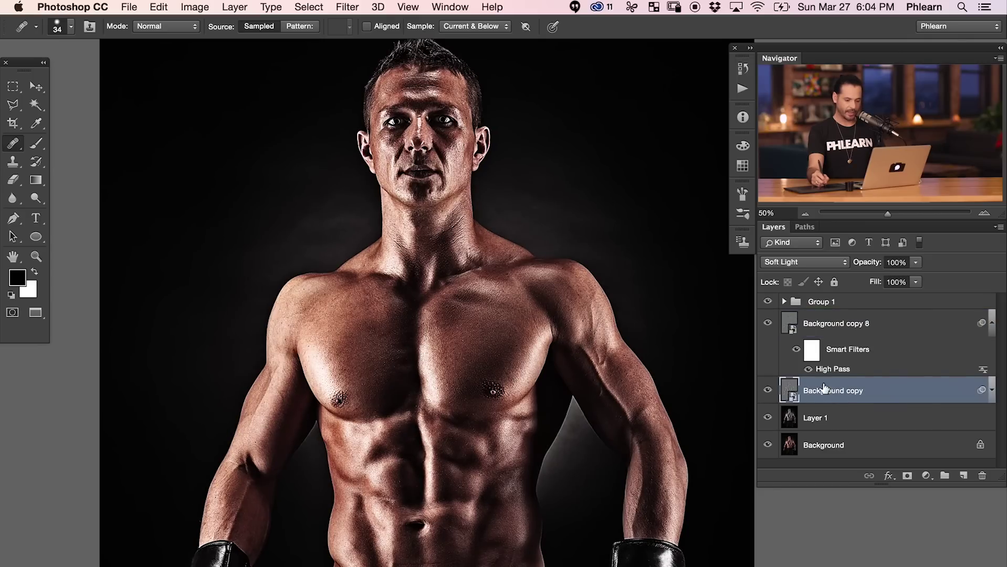
click(766, 391)
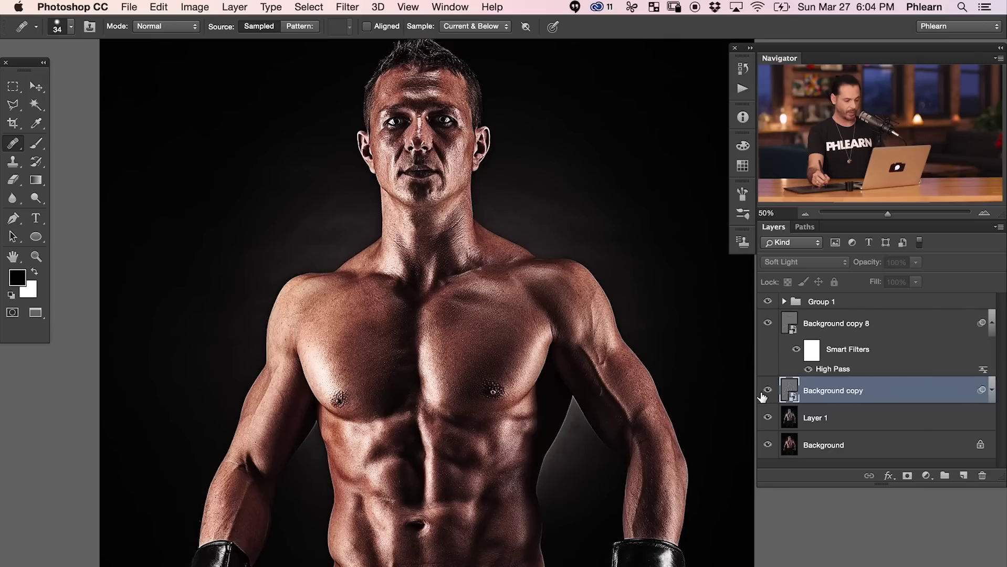
click(767, 391)
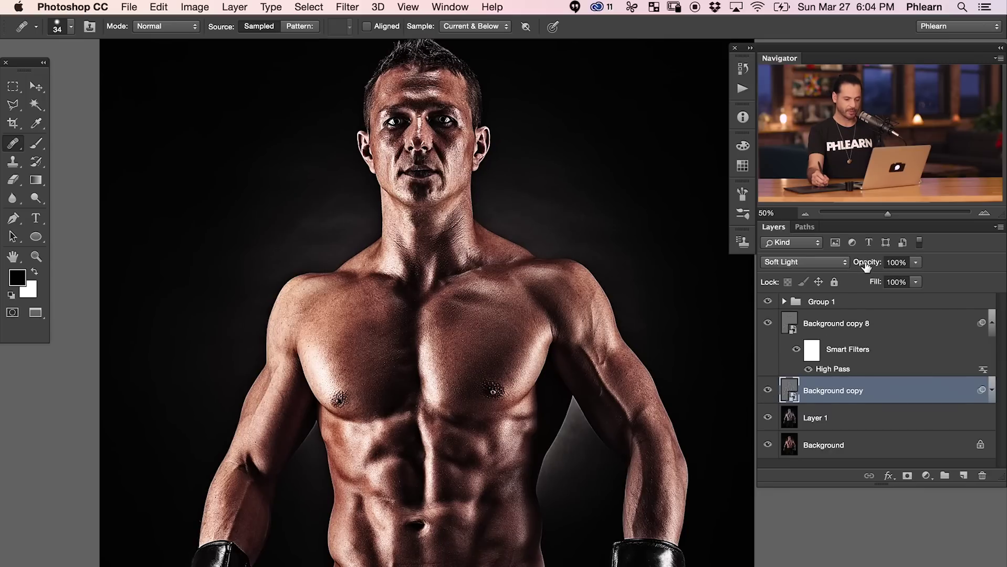
drag(865, 266, 853, 267)
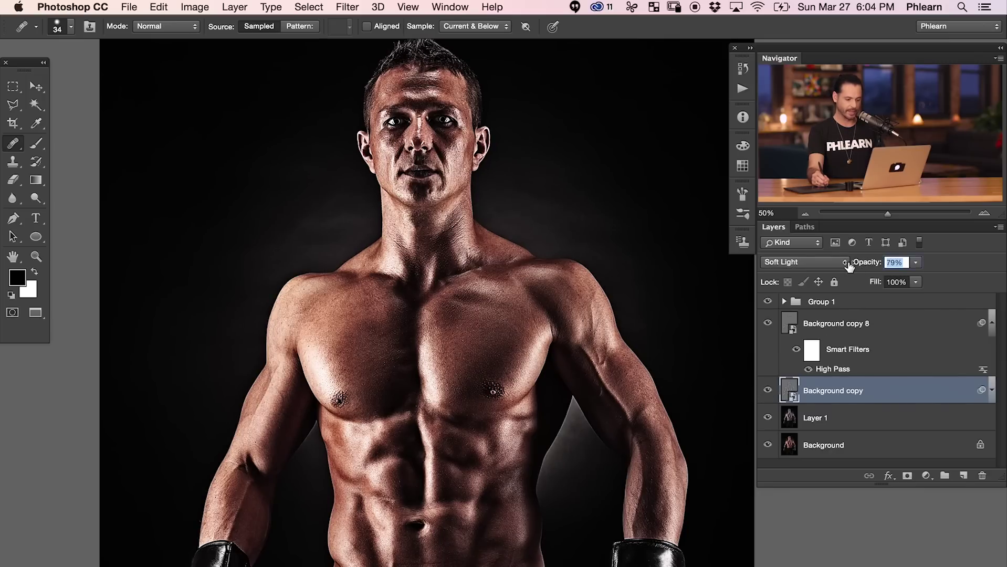
drag(846, 267, 845, 269)
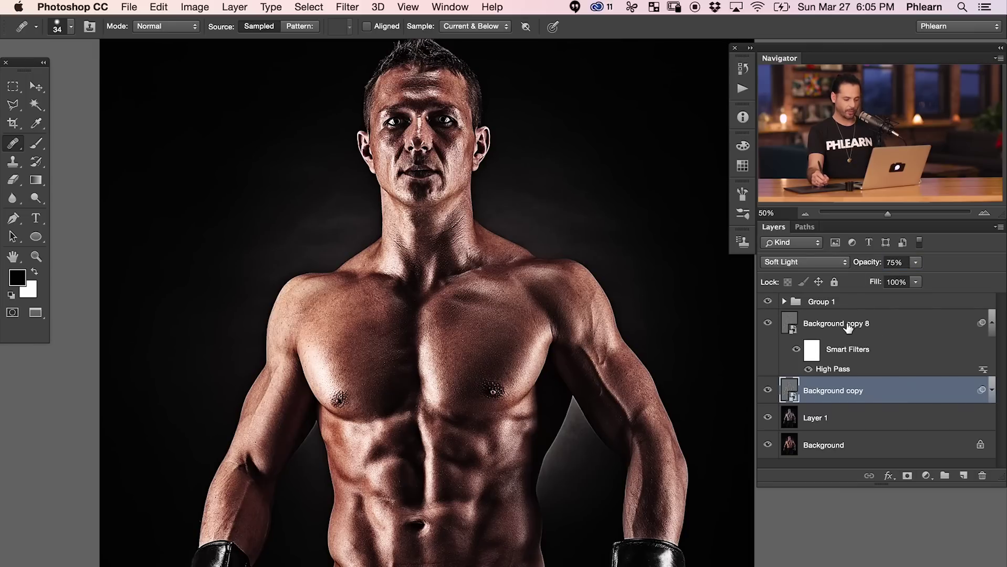
Expand Group 1 to review its stacked High Pass layers, and collapse it again.
click(785, 301)
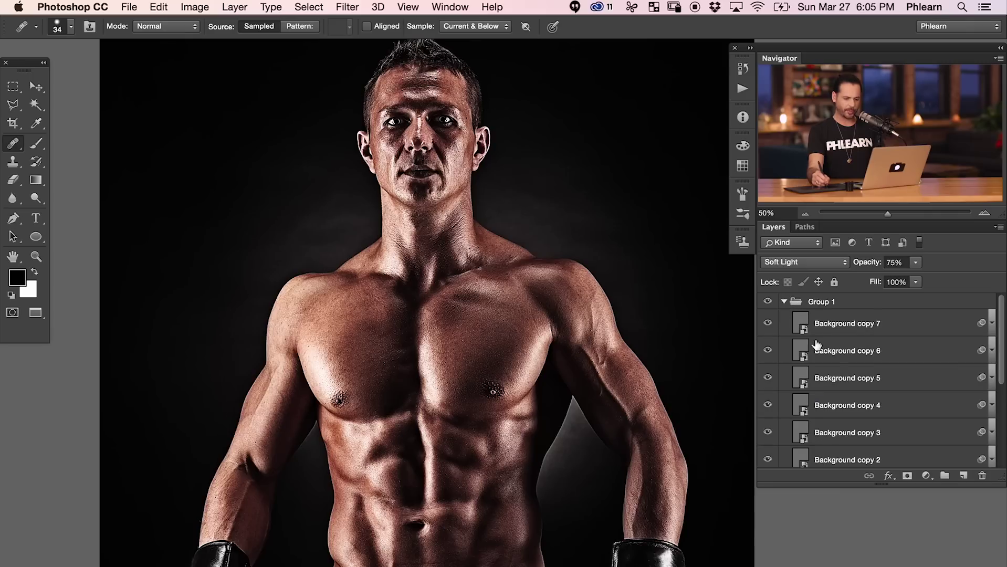
mouse_move(1002, 327)
mouse_down()
mouse_move(1001, 367)
mouse_move(1002, 315)
mouse_up()
mouse_move(1004, 300)
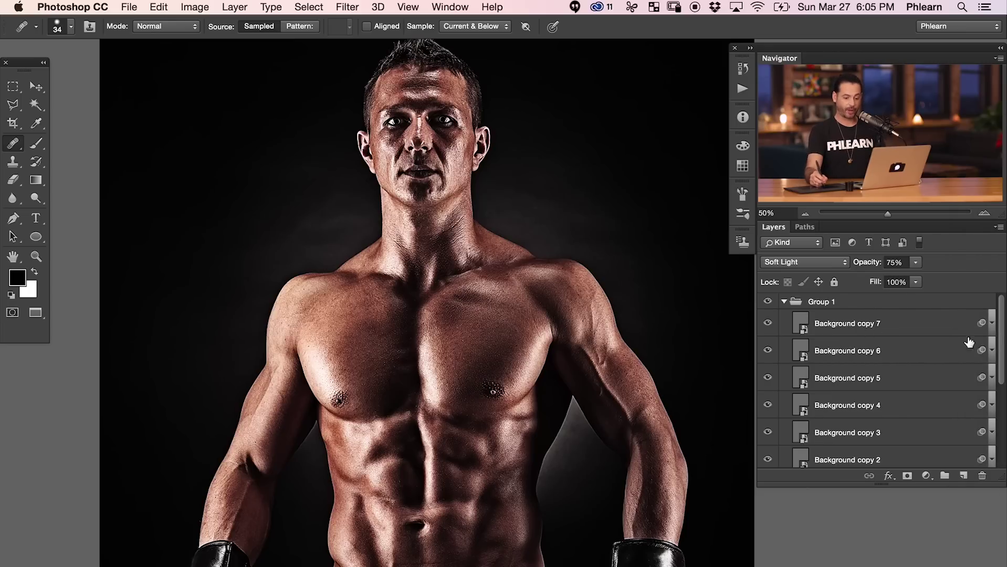
mouse_move(1002, 329)
mouse_down()
mouse_move(1002, 391)
mouse_move(1000, 317)
mouse_up()
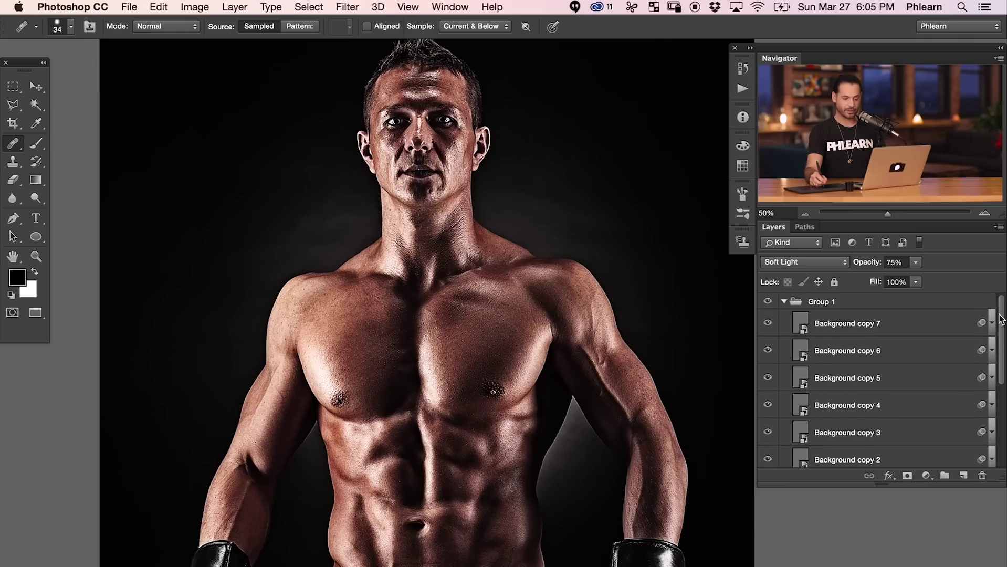
click(783, 301)
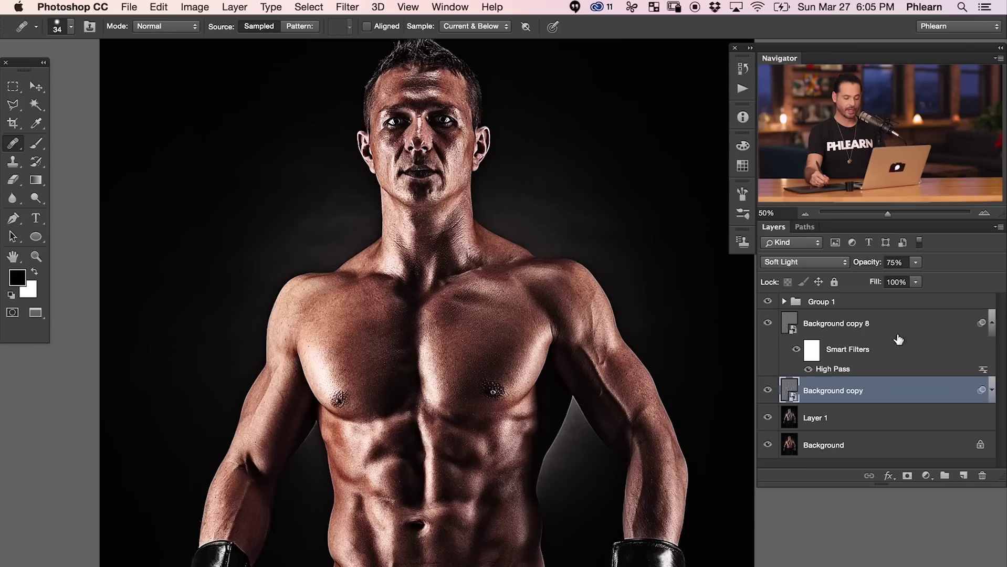
Collapse Background copy 8's smart filter list and group Group 1, Background copy 8 and Background copy together.
click(992, 324)
mouse_move(1004, 330)
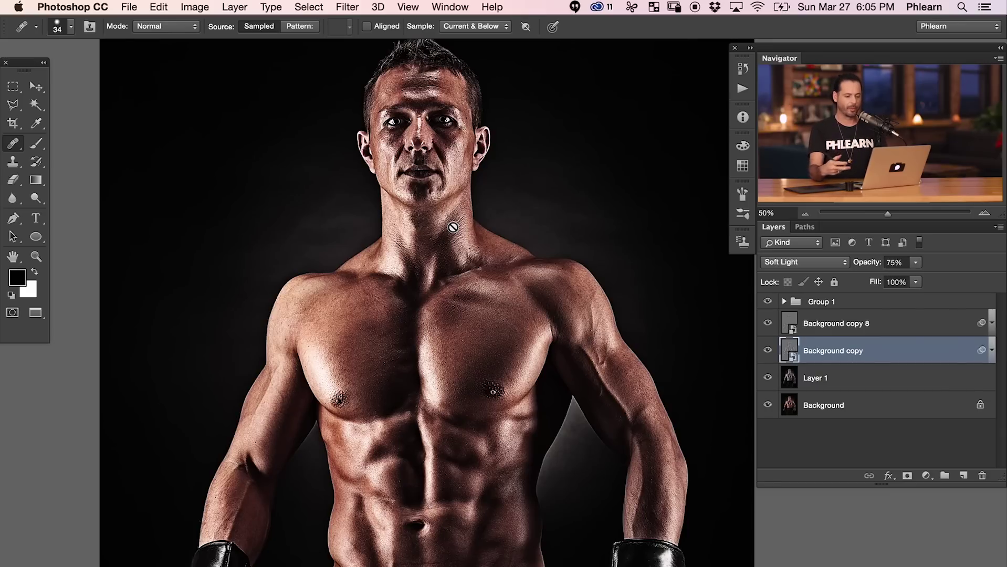
shift+click(868, 307)
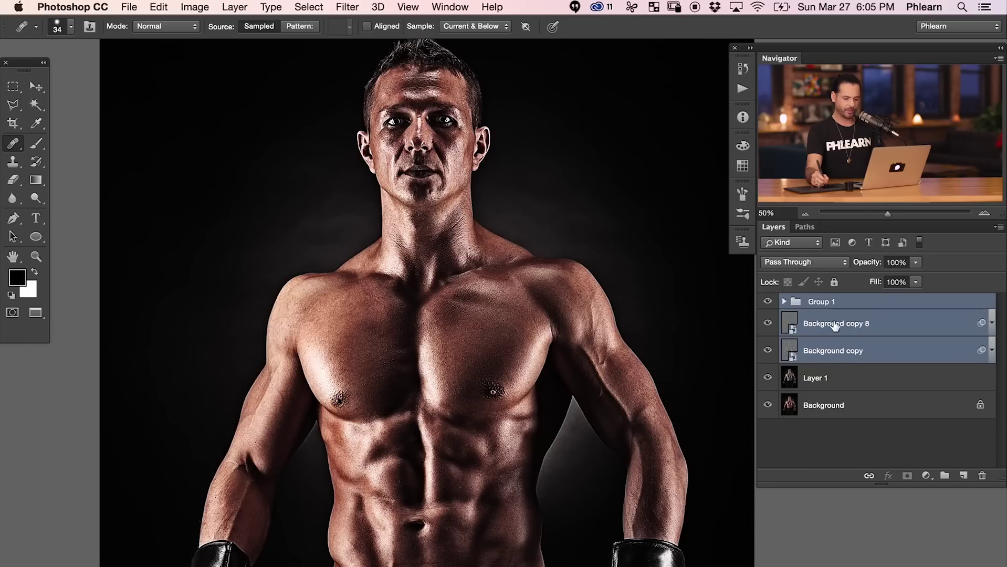
key(super+g)
Toggle Group 2 off and on to compare the portrait with and without all High Pass detail layers.
click(768, 302)
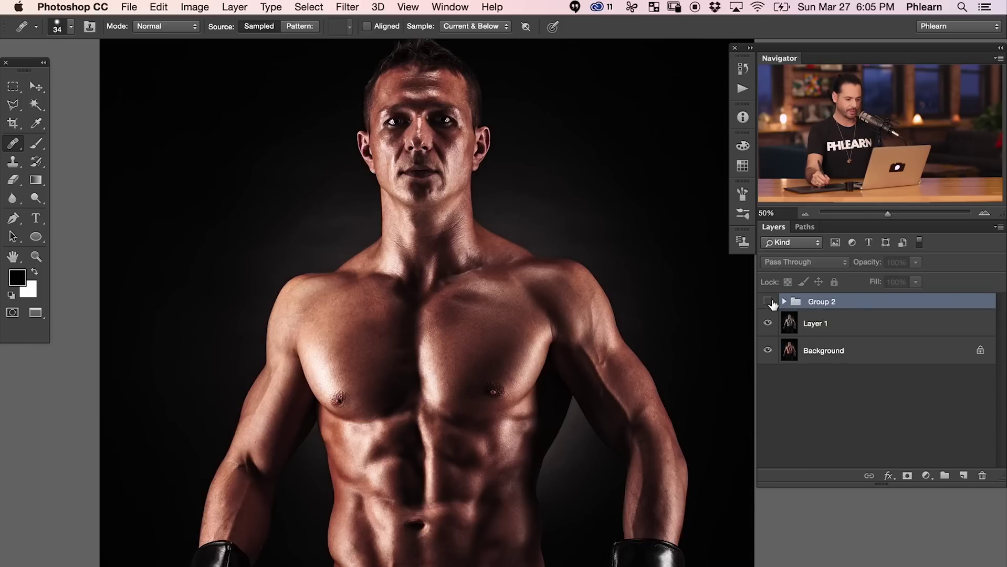
click(768, 302)
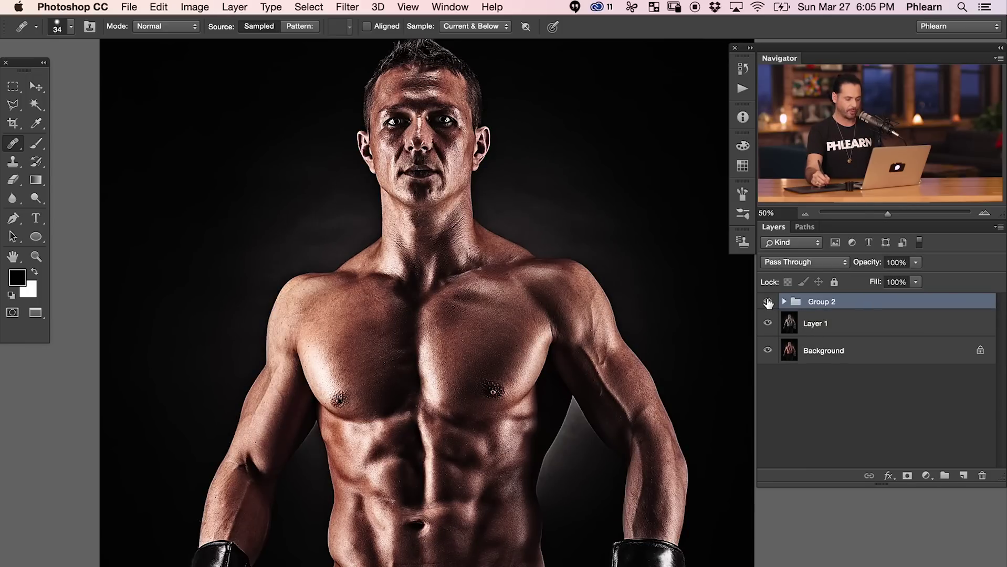
click(768, 302)
click(768, 302)
click(767, 302)
Examine the edges around the gap between torso and arm at 200% with Group 2 hidden and shown.
key(super+plus)
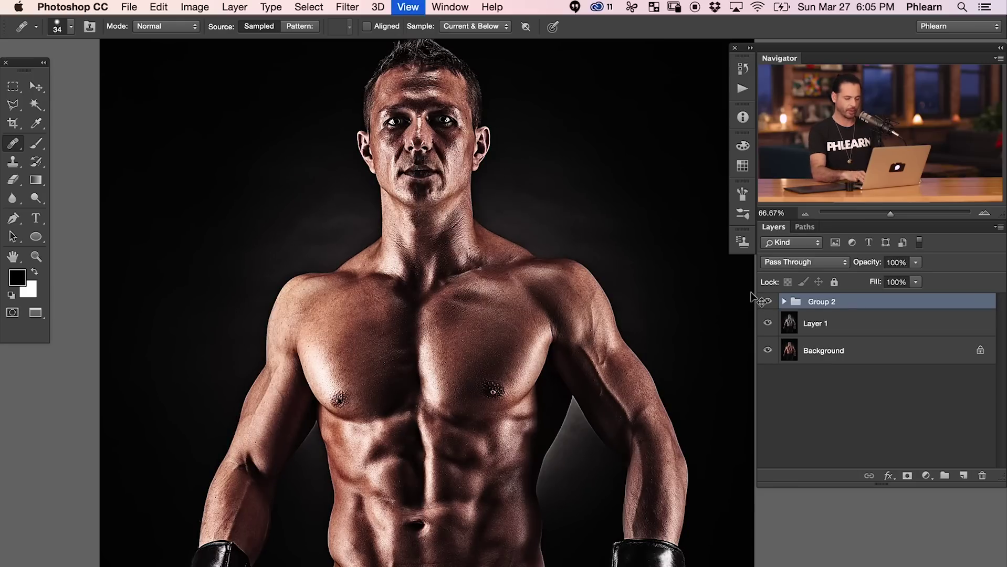
key(super+plus)
drag(421, 488, 220, 240)
key(super+plus)
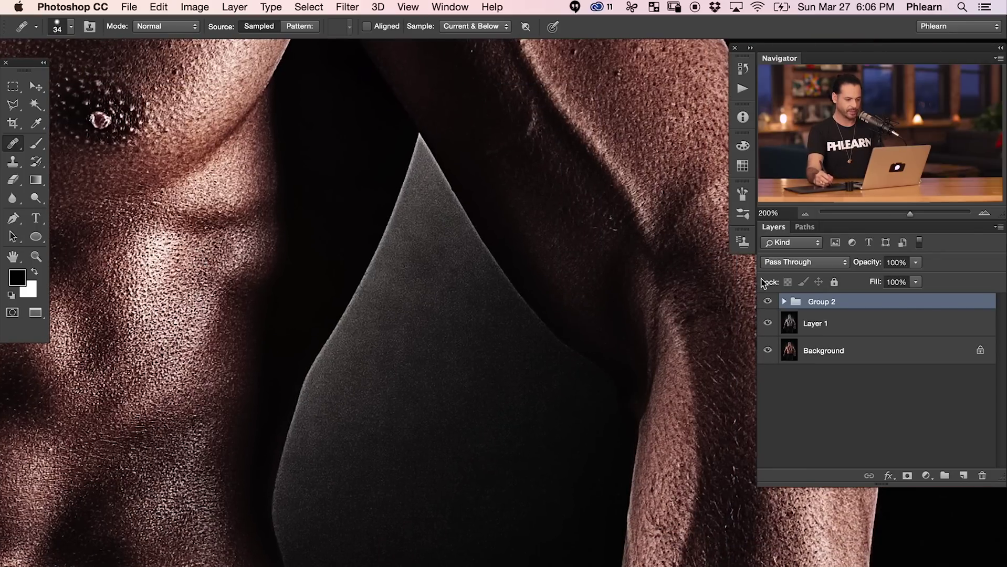
click(766, 301)
click(766, 301)
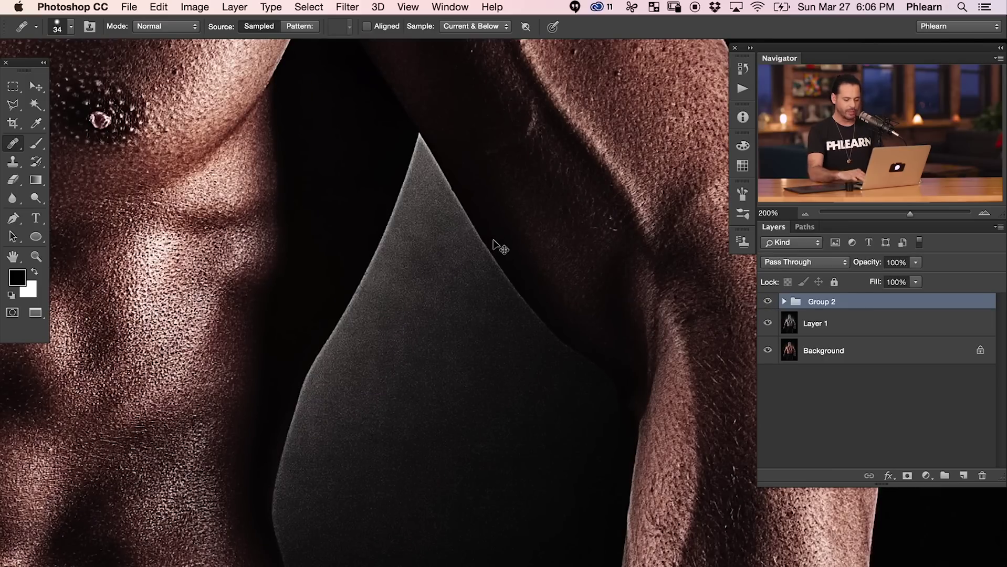
key(super+minus)
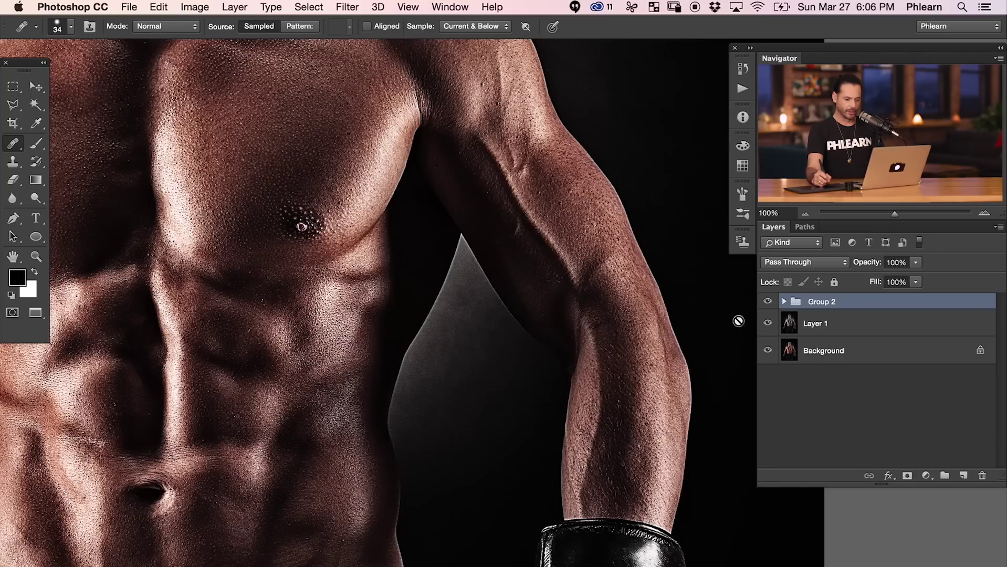
Add a white layer mask to Group 2, keeping the group collapsed.
click(907, 476)
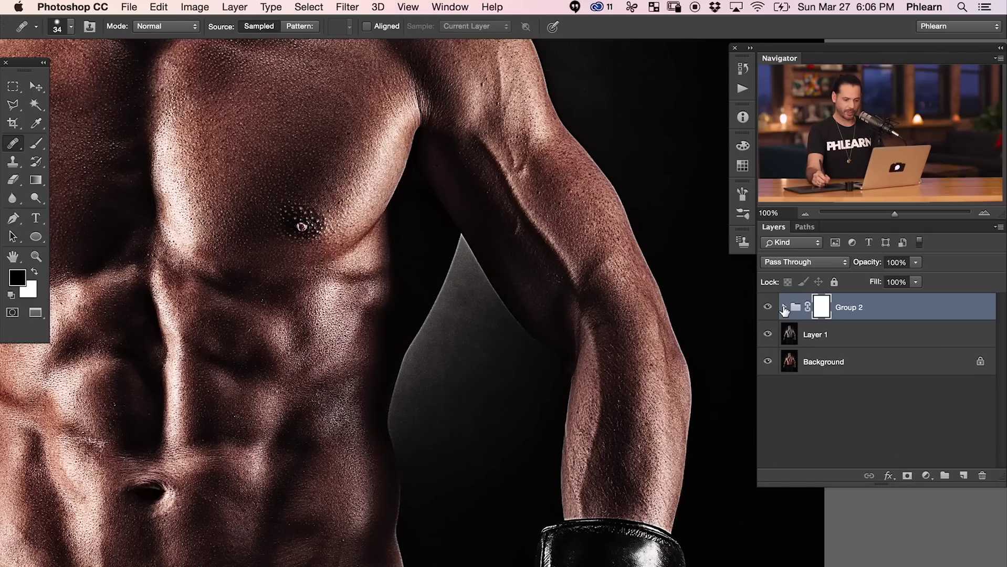
click(783, 308)
click(783, 307)
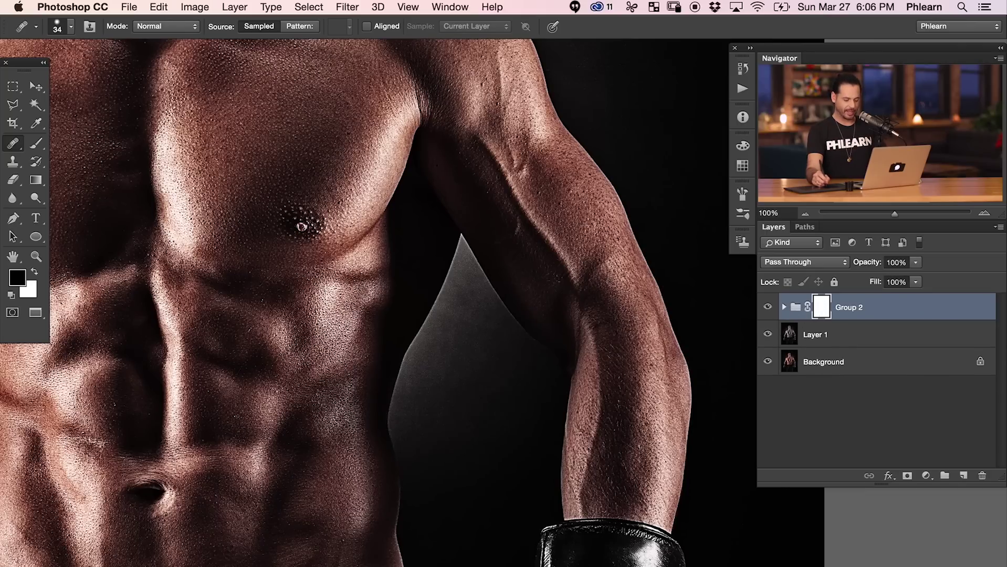
Paint black at 60% brush flow on Group 2's mask over the gap between the torso and the arm being viewed.
key(b)
drag(458, 311, 454, 299)
key(x)
key(shift+6)
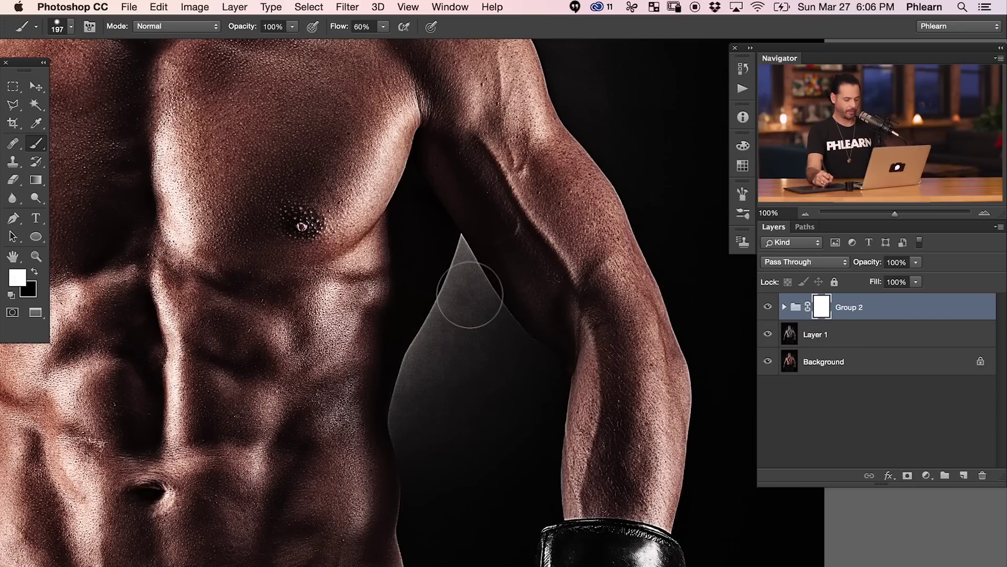
key(x)
drag(456, 298, 411, 303)
mouse_move(460, 266)
mouse_down()
mouse_move(526, 349)
mouse_move(512, 341)
mouse_move(485, 392)
mouse_move(434, 412)
mouse_move(412, 394)
mouse_move(420, 353)
mouse_move(400, 434)
mouse_move(408, 384)
mouse_move(403, 445)
mouse_move(419, 560)
mouse_move(481, 535)
mouse_up()
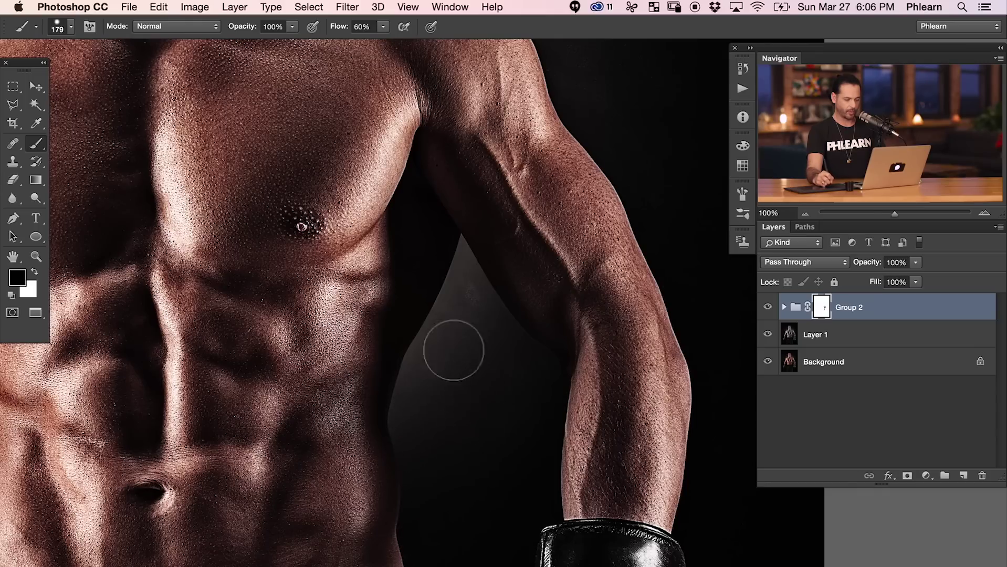
mouse_move(462, 320)
mouse_down()
mouse_move(499, 393)
mouse_move(514, 391)
mouse_up()
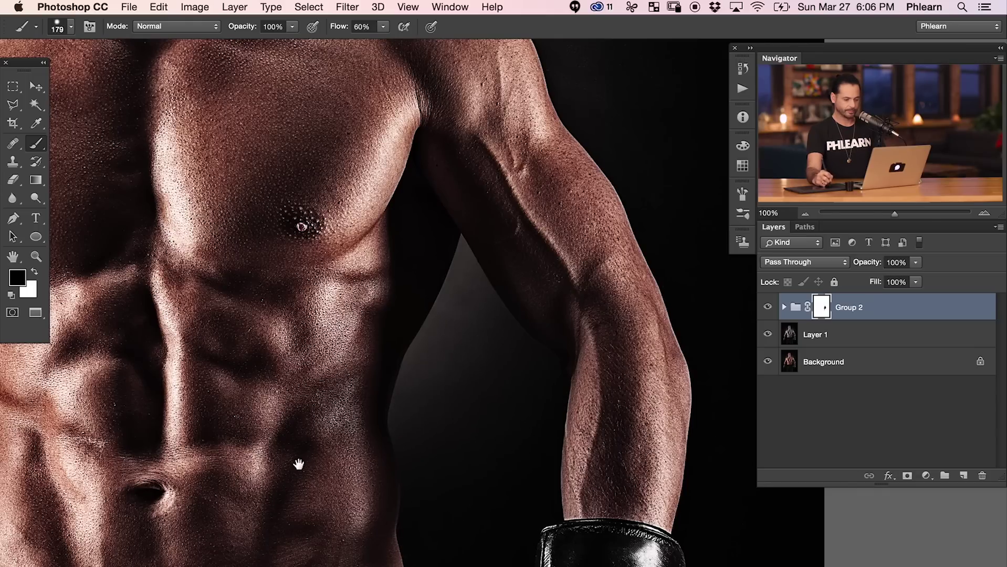
Mask the detail effect out of the gap beside the opposite arm with a smaller black brush of about 91 px.
drag(195, 443, 636, 461)
mouse_move(349, 348)
mouse_down()
mouse_move(360, 342)
mouse_move(330, 348)
mouse_up()
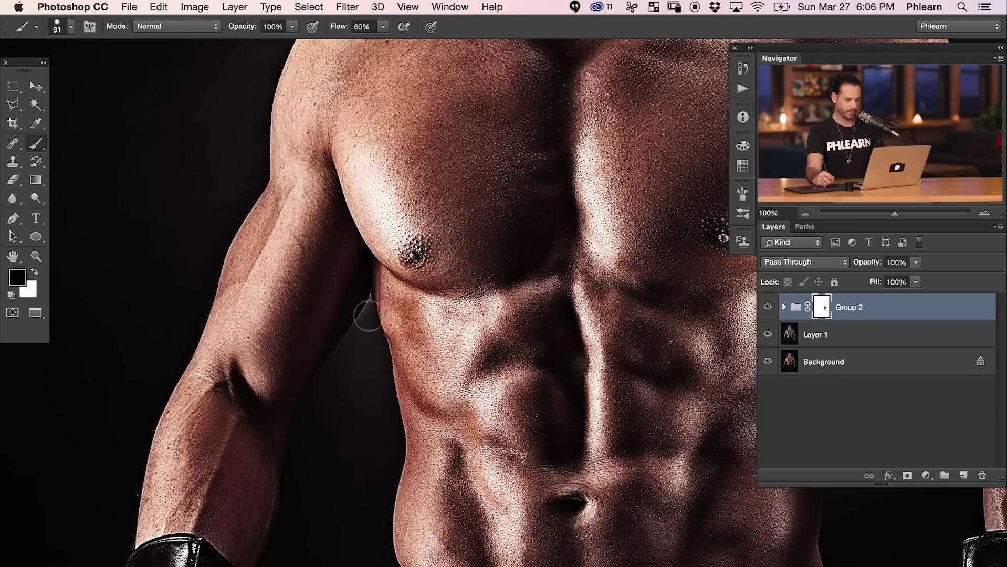
mouse_move(366, 308)
mouse_down()
mouse_move(383, 386)
mouse_move(371, 380)
mouse_up()
Paint black at 30% brush opacity over the boxer's face on Group 2's mask and inspect the mask on its own.
key(super+minus)
mouse_move(555, 319)
mouse_down()
mouse_move(449, 394)
mouse_move(441, 556)
mouse_up()
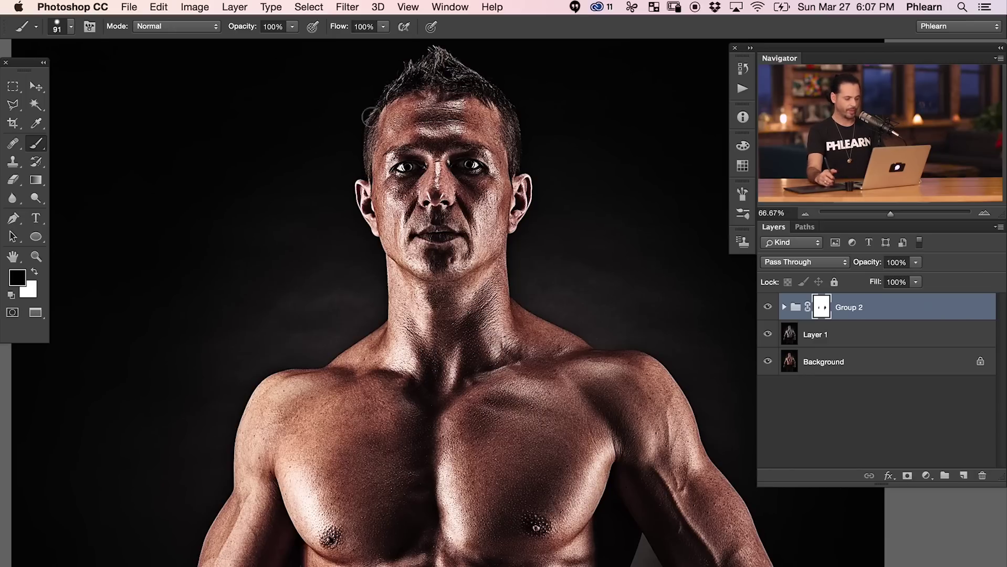
key(3)
drag(404, 164, 446, 164)
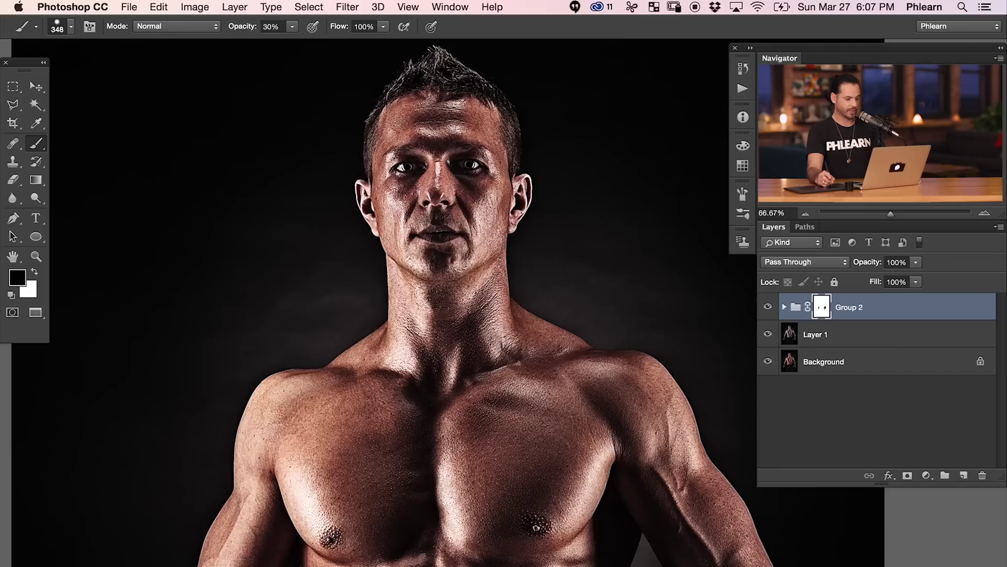
alt+click(819, 311)
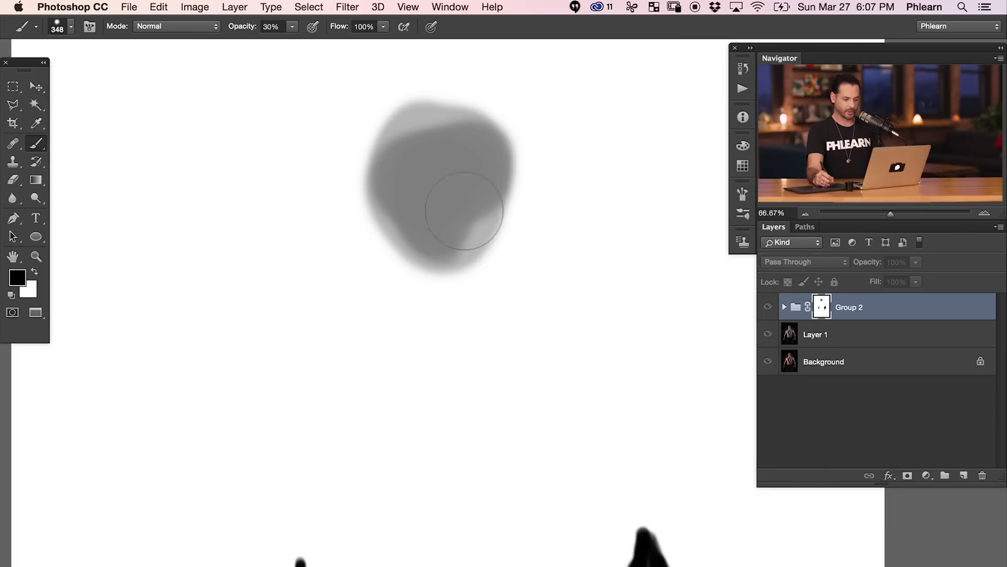
alt+click(820, 309)
scroll(605, 460, down, 4)
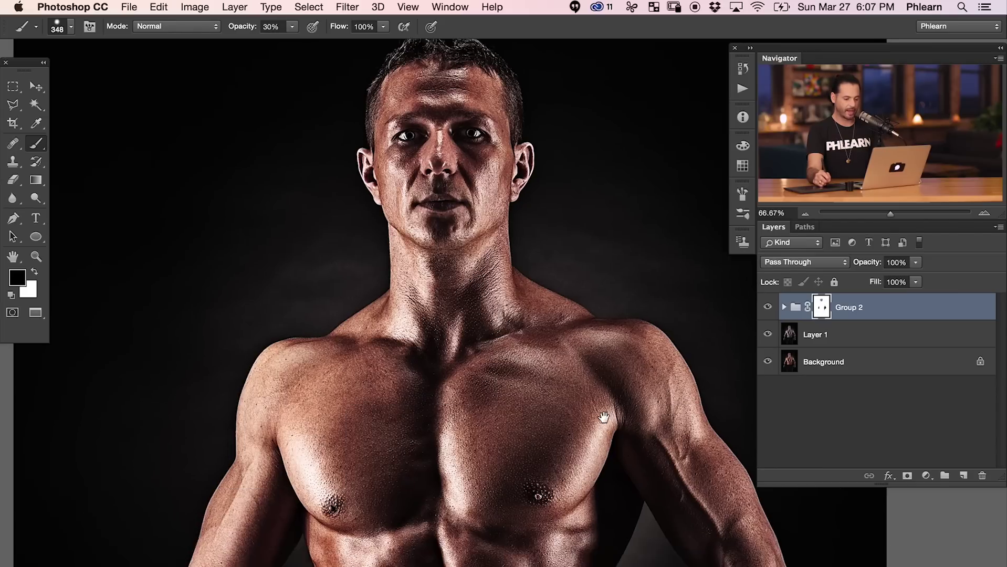
Group Group 2 and Layer 1 together.
key(super+minus)
drag(431, 342, 413, 349)
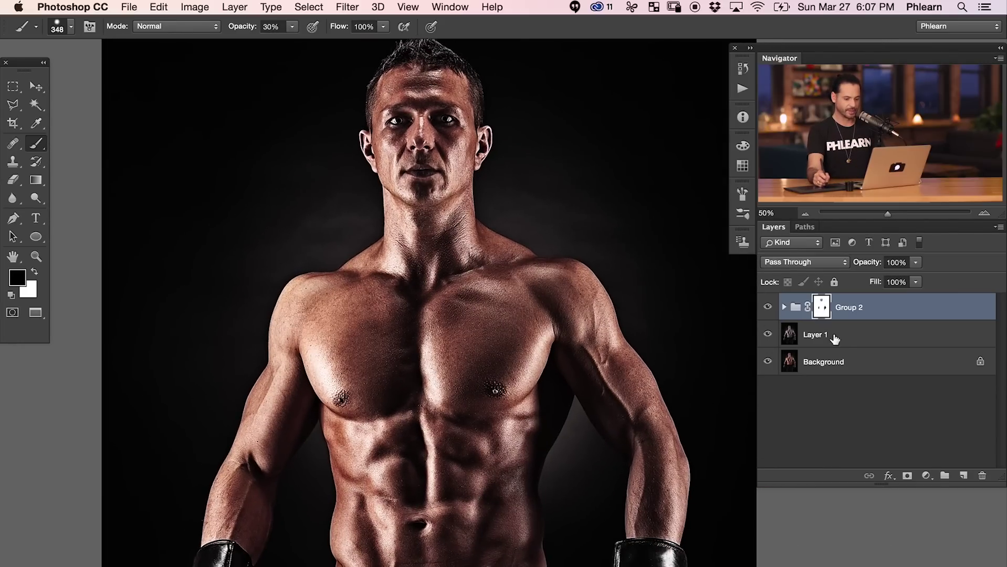
shift+click(858, 339)
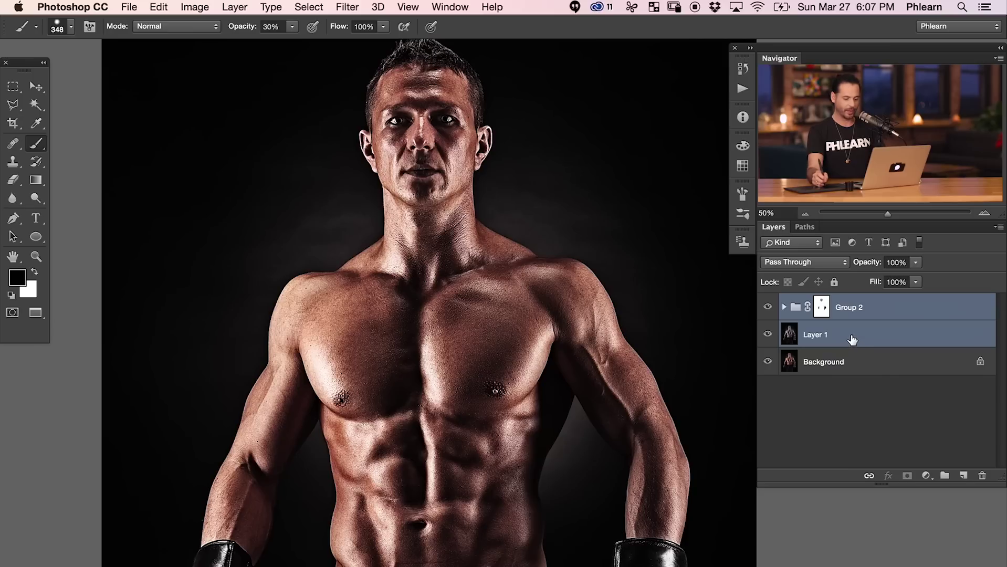
key(super+g)
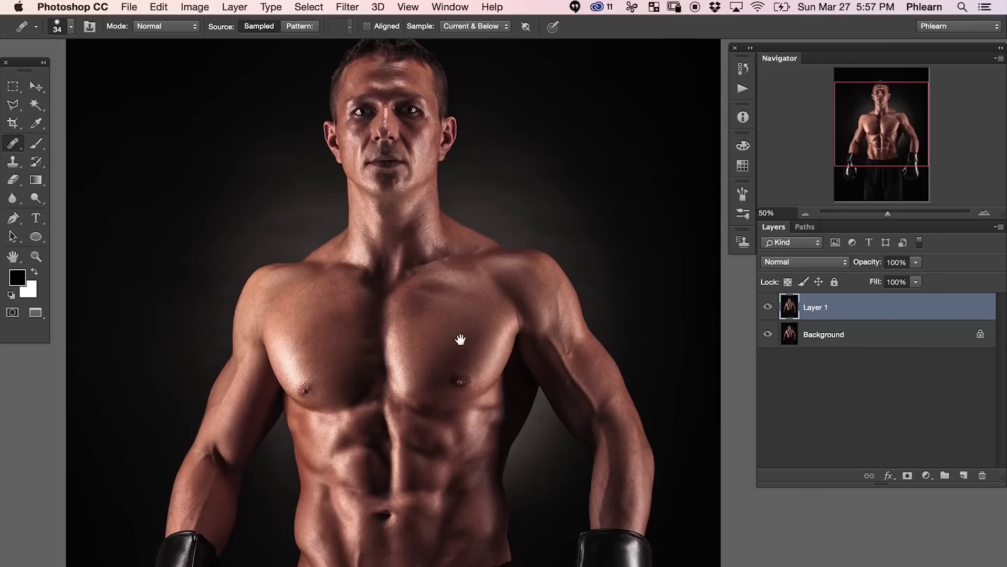
Set Layer 1's blend mode to Hard Light and toggle its visibility to compare the contrast.
click(784, 265)
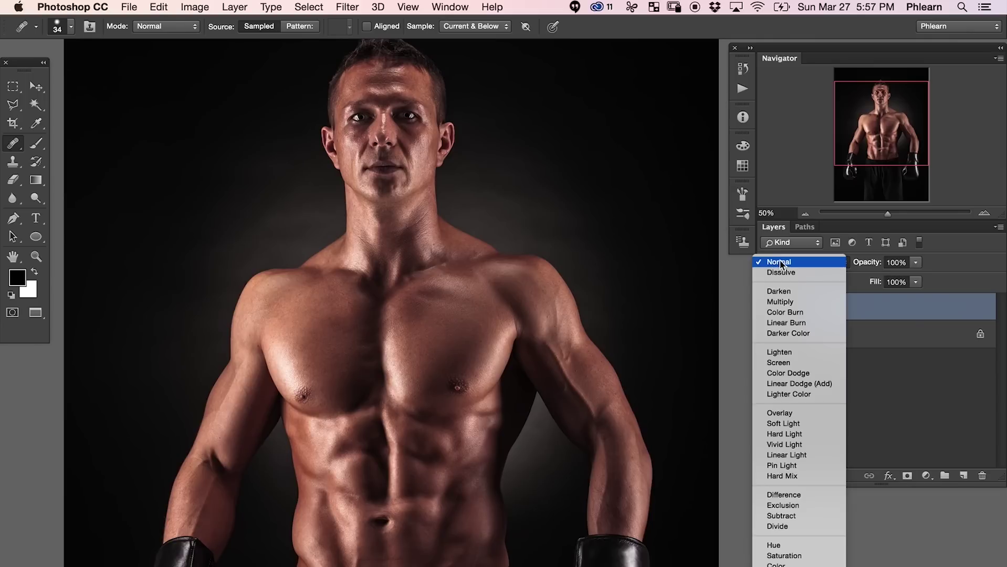
click(798, 433)
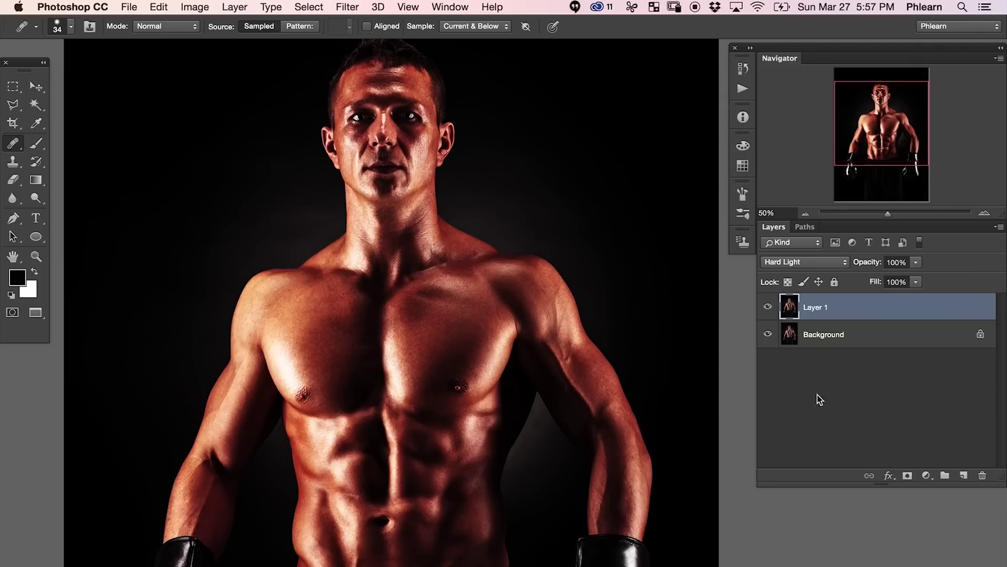
click(768, 308)
click(767, 308)
click(767, 308)
click(768, 309)
click(767, 310)
click(767, 310)
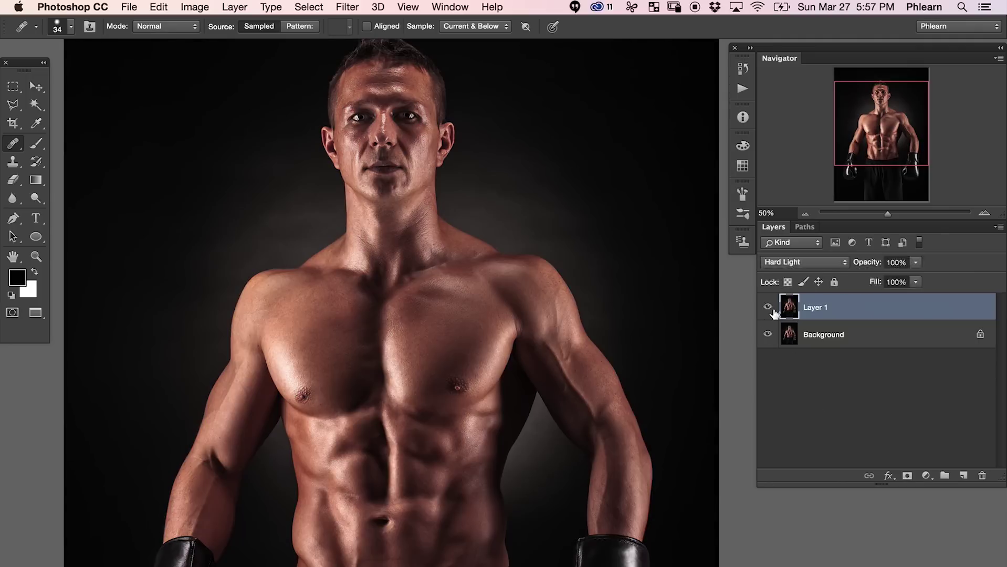
Lower Layer 1's saturation with a Hue/Saturation adjustment.
click(195, 7)
mouse_move(218, 45)
click(435, 122)
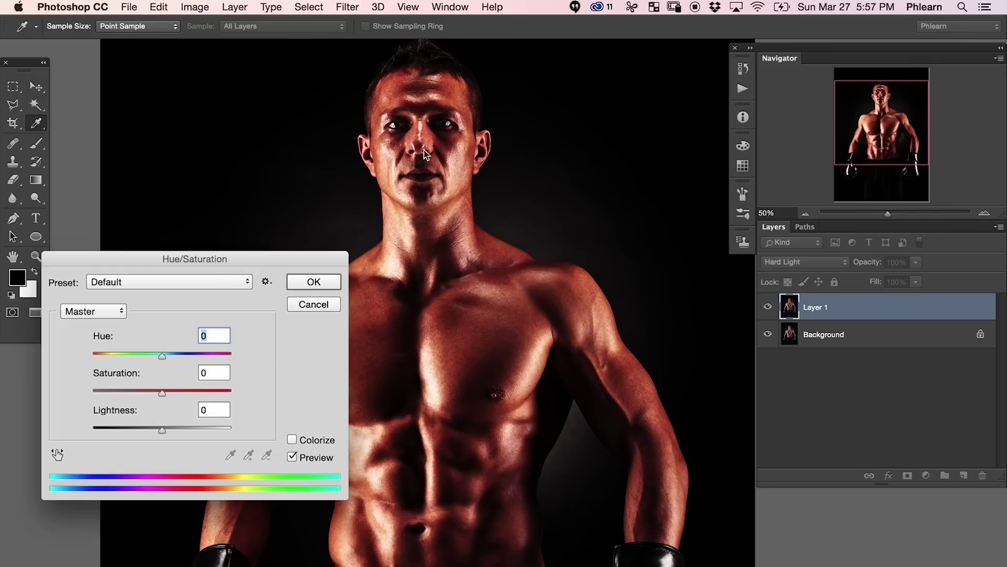
drag(313, 253, 322, 144)
mouse_move(167, 285)
mouse_down()
mouse_move(89, 280)
mouse_move(117, 279)
mouse_up()
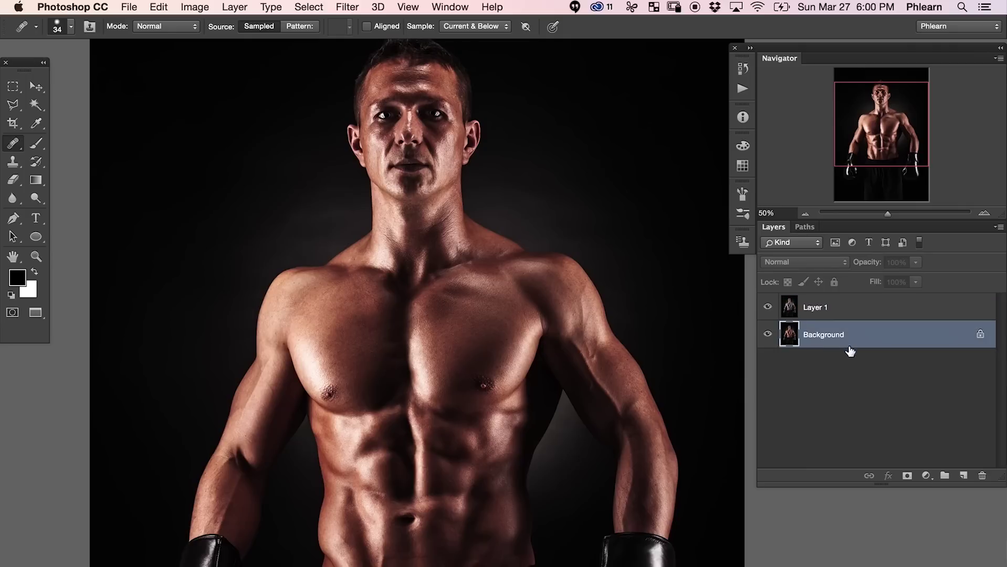
Duplicate the Background layer, place the copy above Layer 1 and desaturate it.
key(super+j)
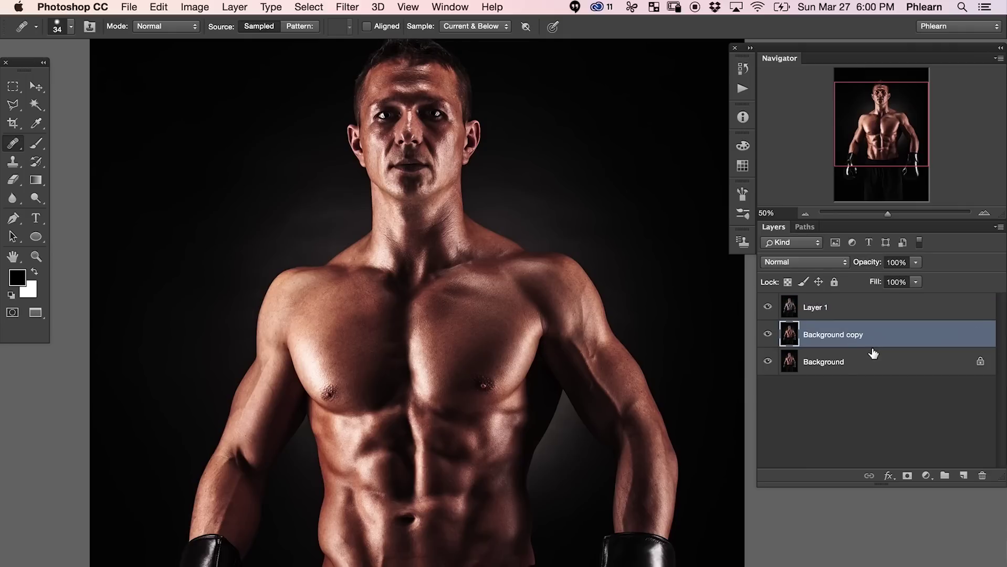
drag(882, 340, 873, 302)
click(195, 6)
mouse_move(252, 45)
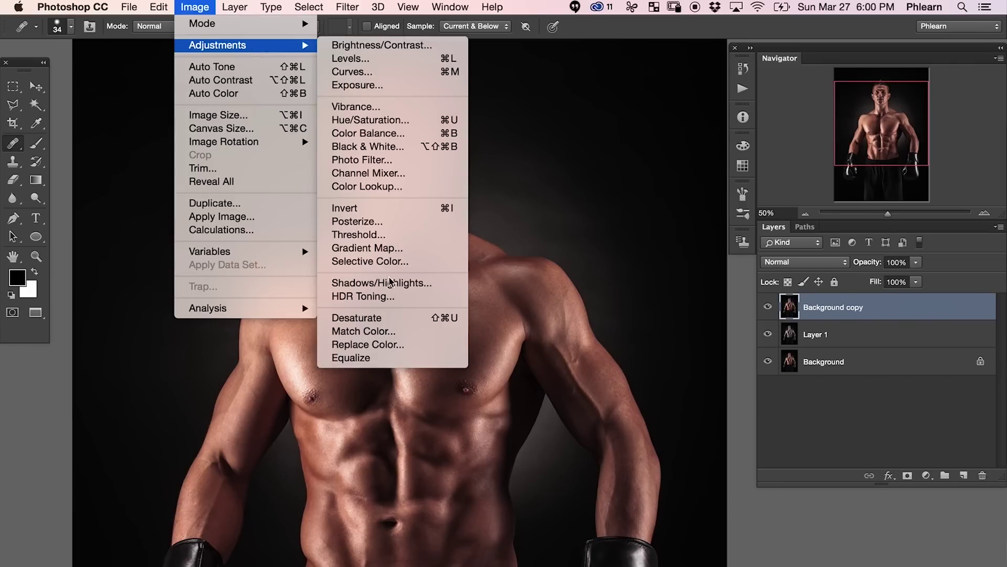
click(393, 321)
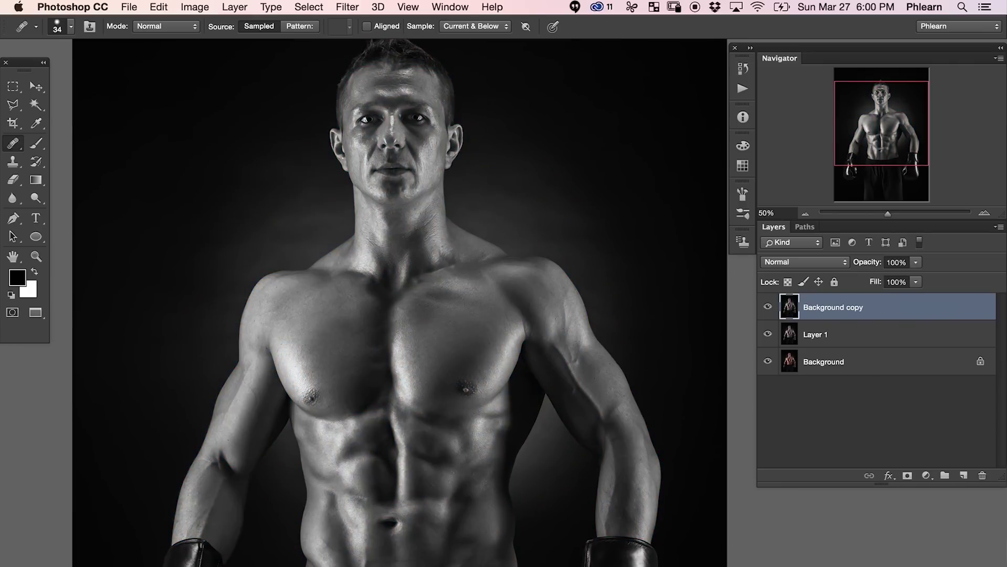
drag(394, 332, 435, 322)
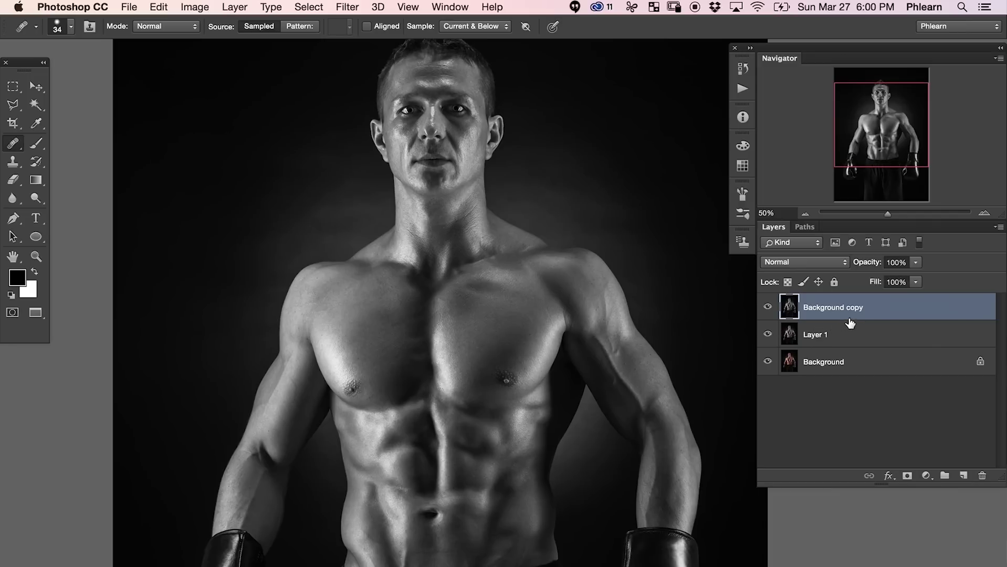
Convert Background copy to a smart object and apply a High Pass filter with a 31.7 pixel radius.
right_click(886, 310)
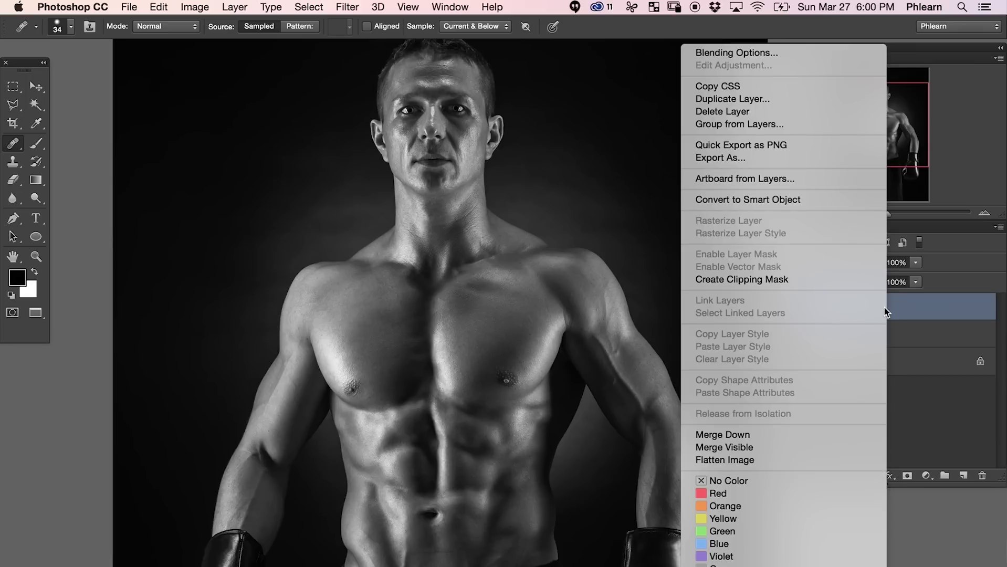
click(786, 201)
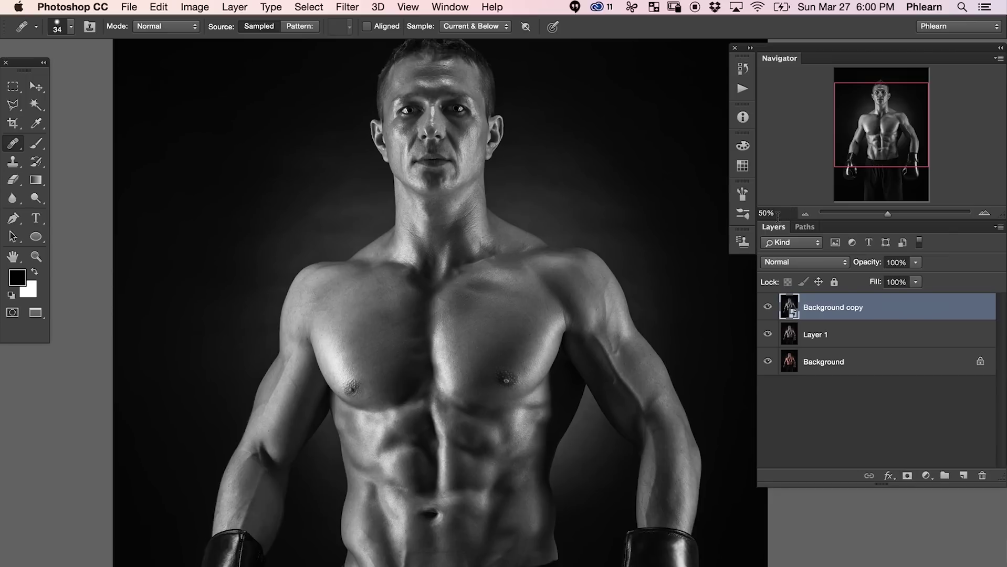
click(340, 7)
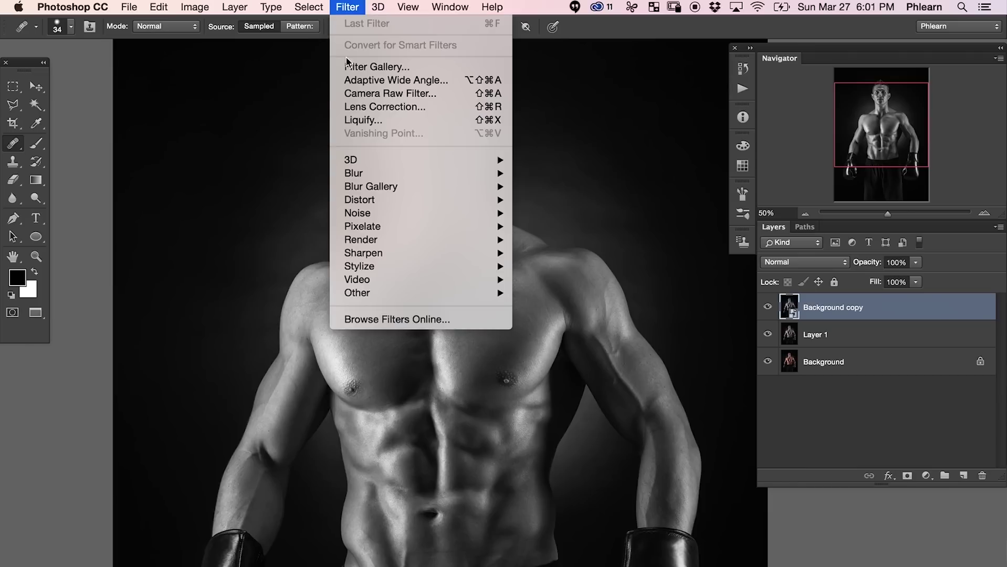
mouse_move(400, 297)
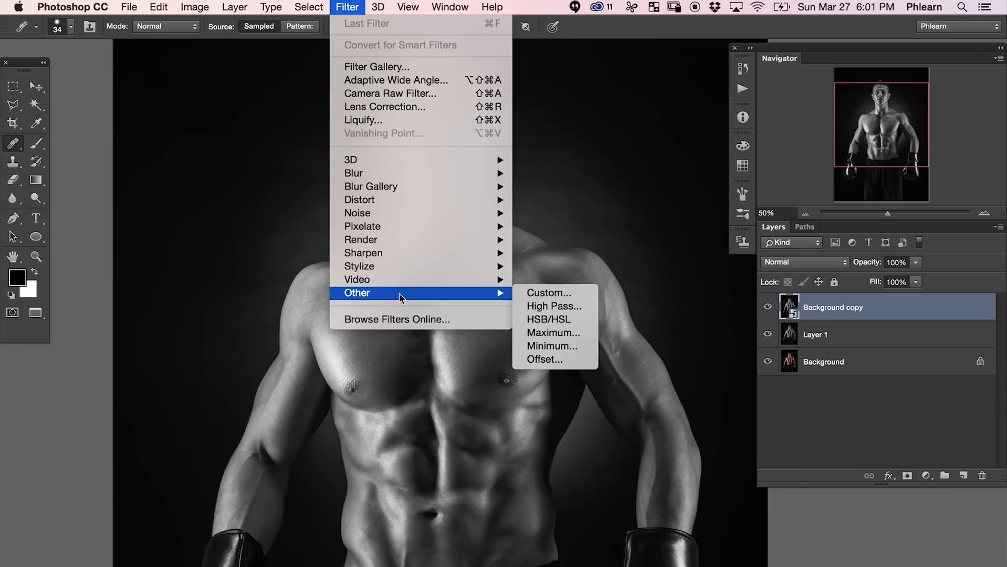
click(567, 309)
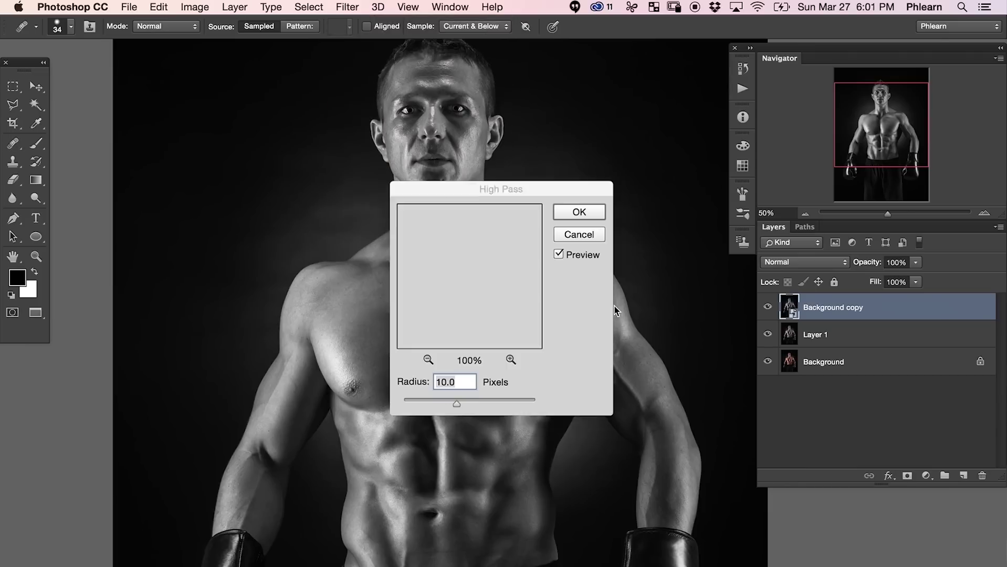
drag(527, 189, 225, 121)
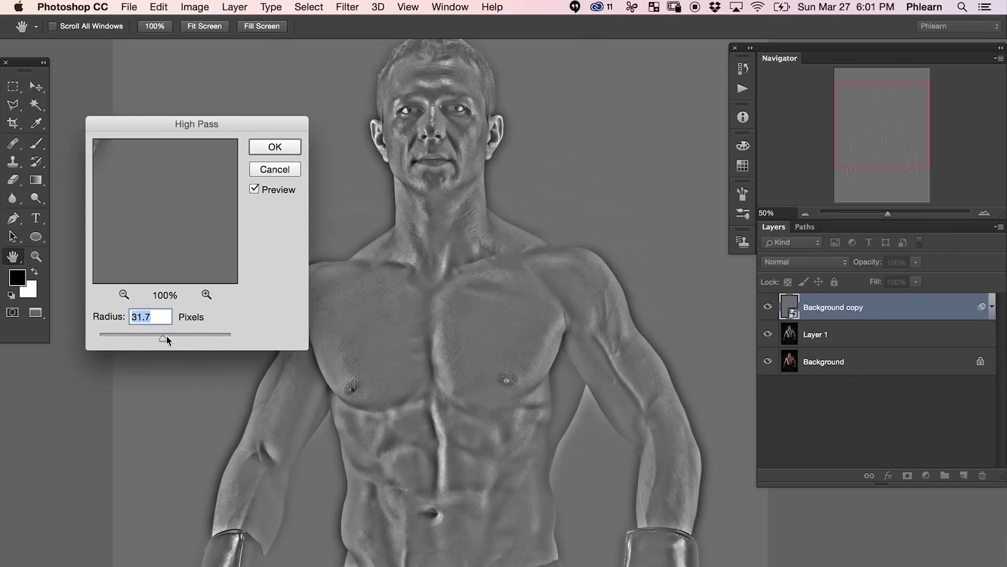
click(274, 147)
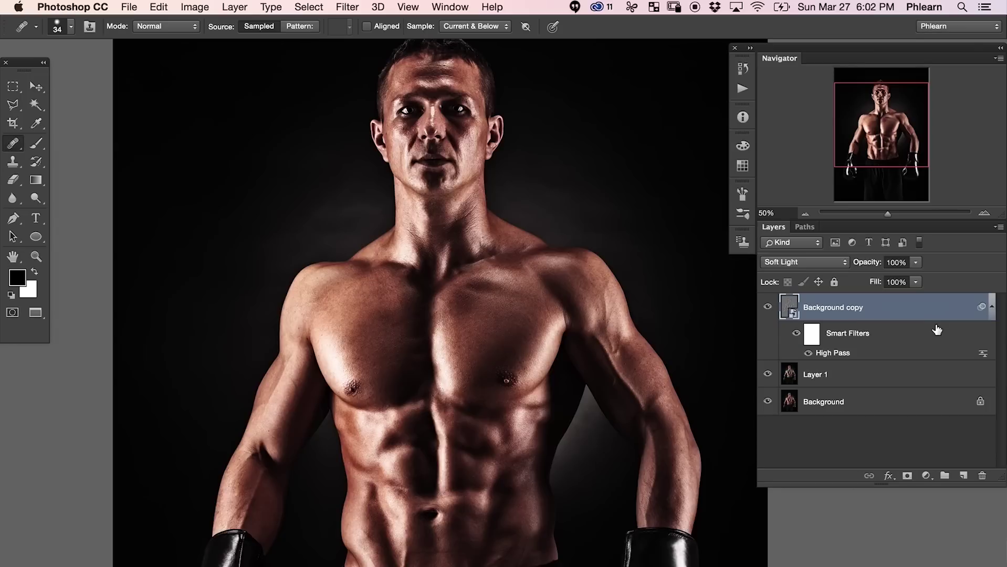
Duplicate the Soft Light High Pass layer Background copy.
key(super+j)
key(super+equal)
key(super+equal)
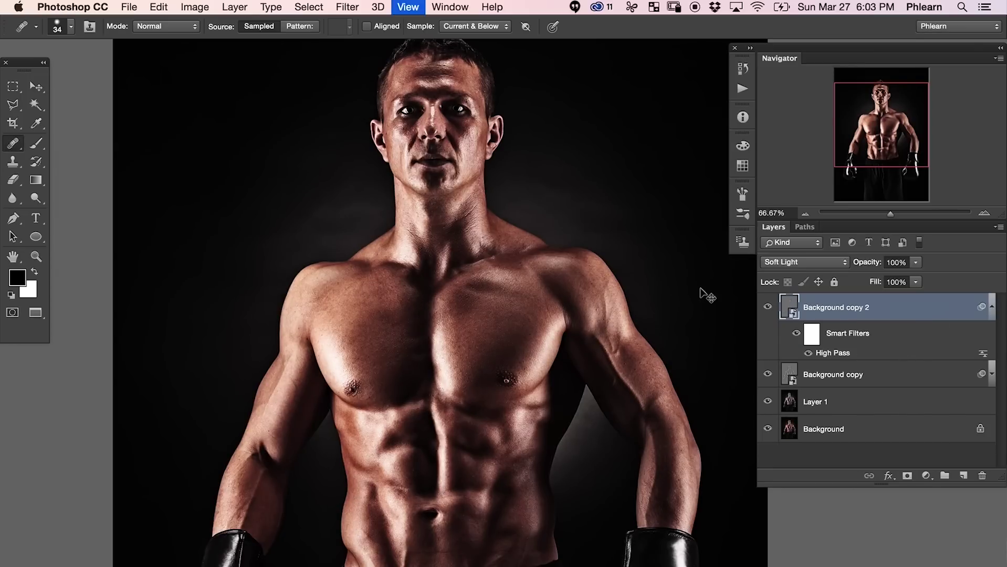
Compare the chest's skin detail at 100% and 300% with Background copy 2 hidden and shown, and collapse its smart filter list.
click(768, 308)
click(767, 310)
click(768, 310)
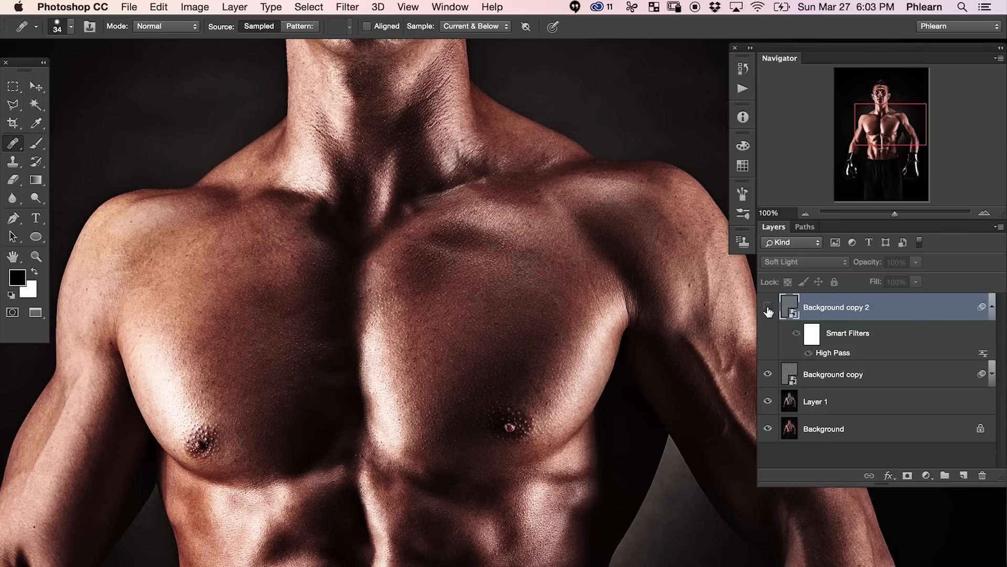
click(767, 310)
key(super+equal)
key(super+equal)
drag(464, 358, 488, 294)
click(767, 309)
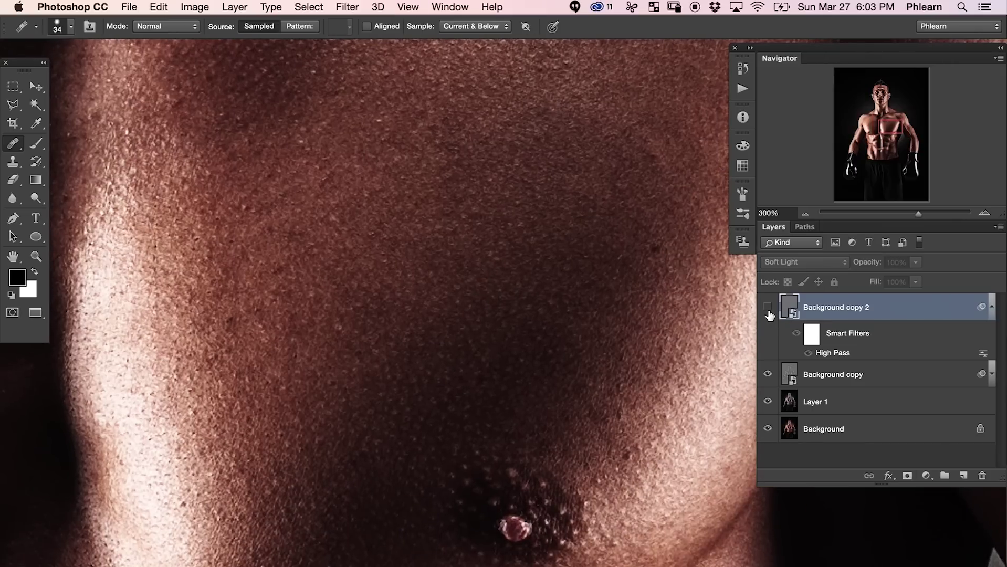
click(767, 310)
key(super+1)
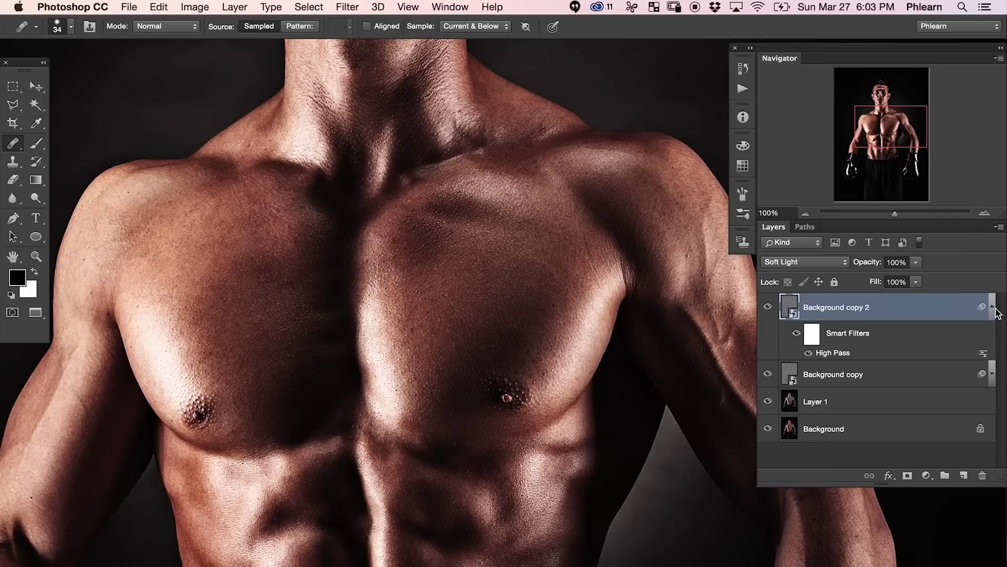
click(990, 310)
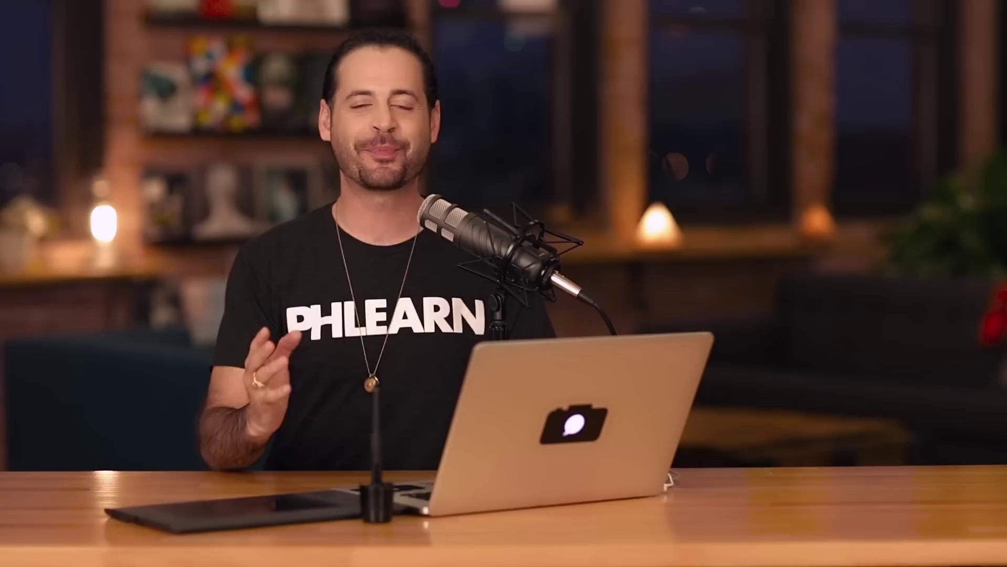